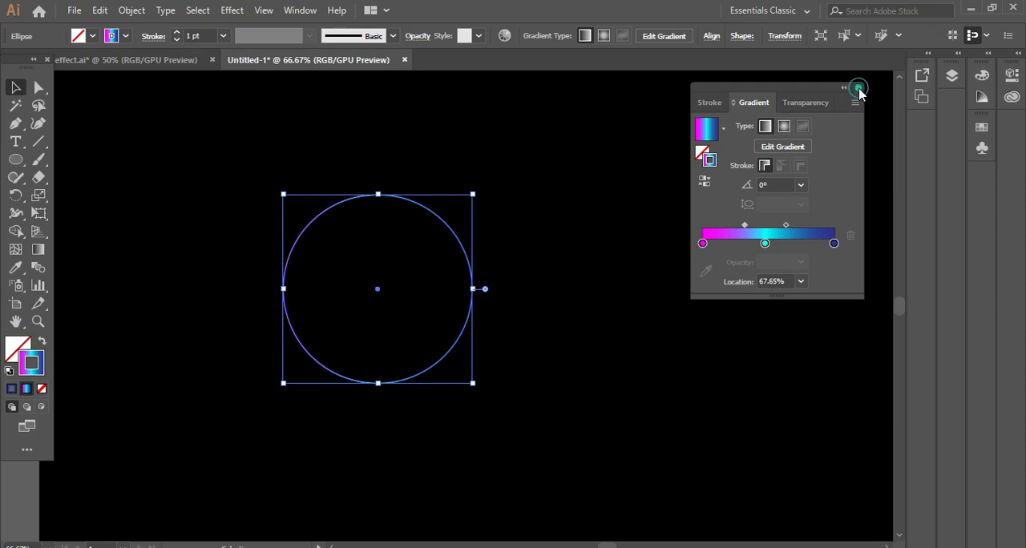
- Move the circle slightly up and to the right, and open the Transform effect settings for it
left_click(536, 239)
left_click_drag(462, 349, 499, 335)
left_click(232, 11)
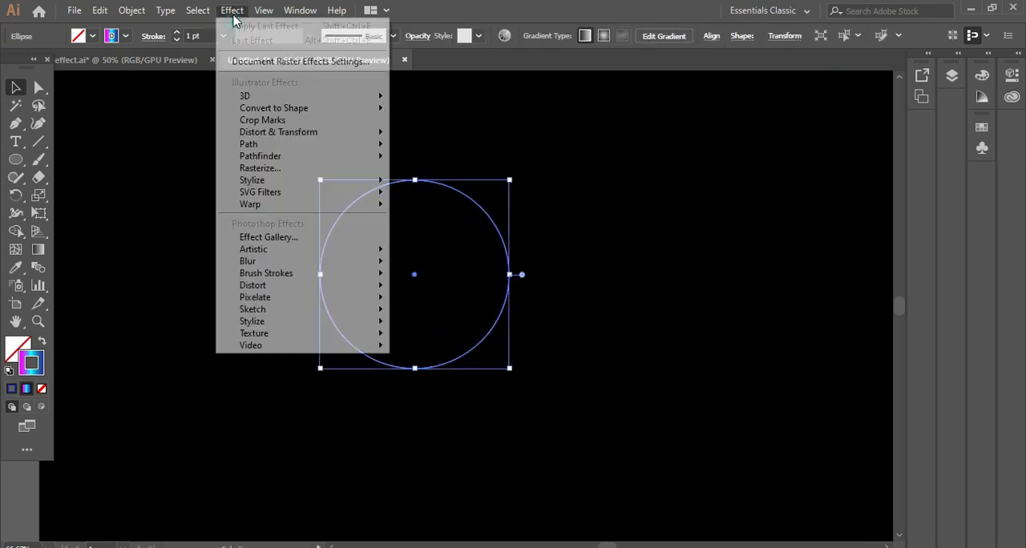
mouse_move(311, 134)
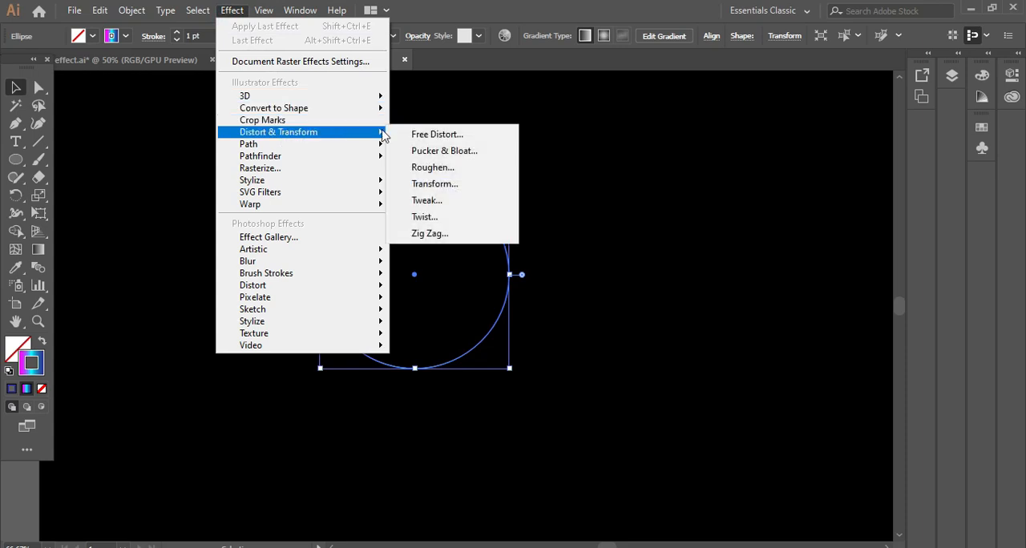
left_click(473, 186)
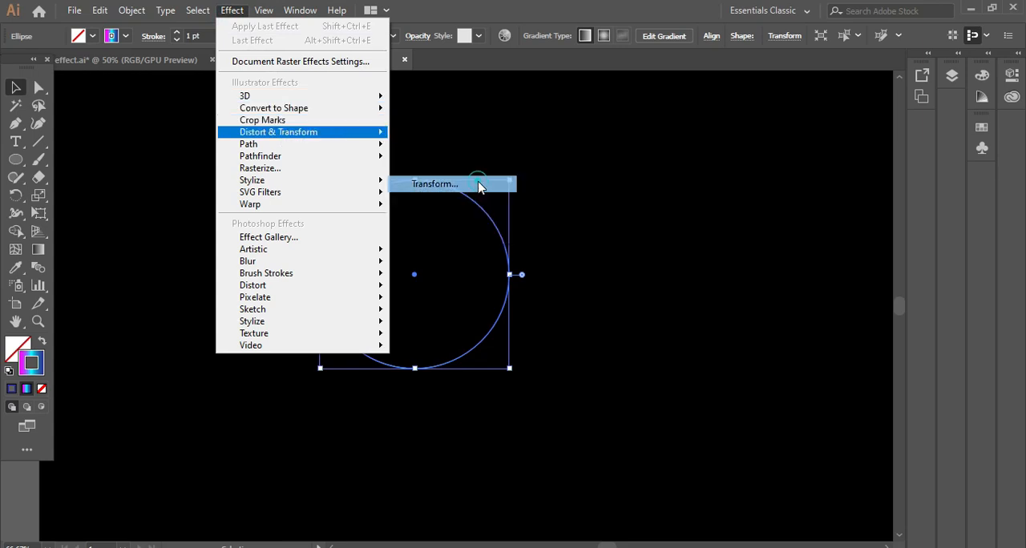
left_click_drag(294, 51, 676, 87)
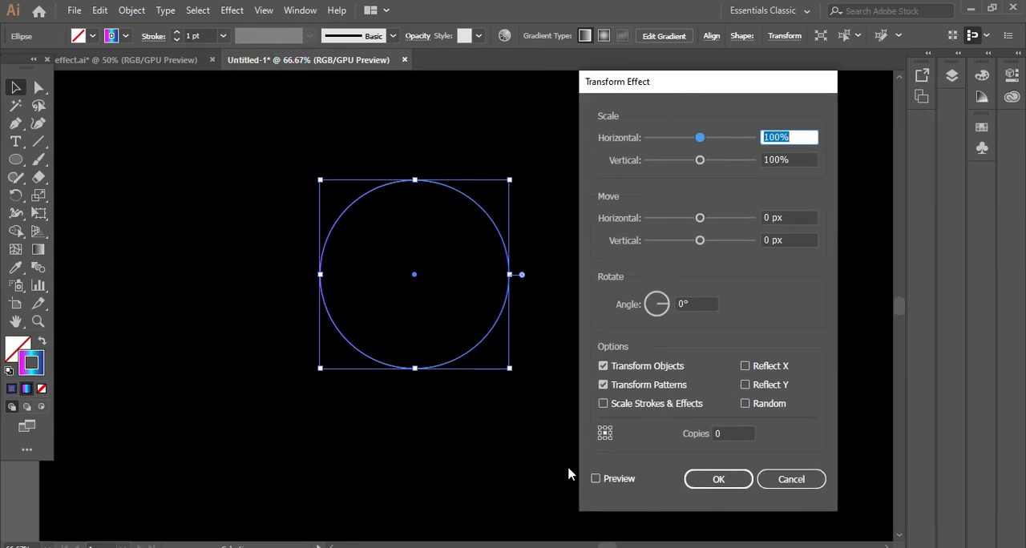
- Preview the Transform effect on the circle with a horizontal scale of 95% and 45 copies
left_click(595, 478)
double_click(776, 137)
mouse_move(700, 137)
left_mouse_down()
mouse_move(653, 138)
mouse_move(698, 138)
left_mouse_up()
left_click(727, 434)
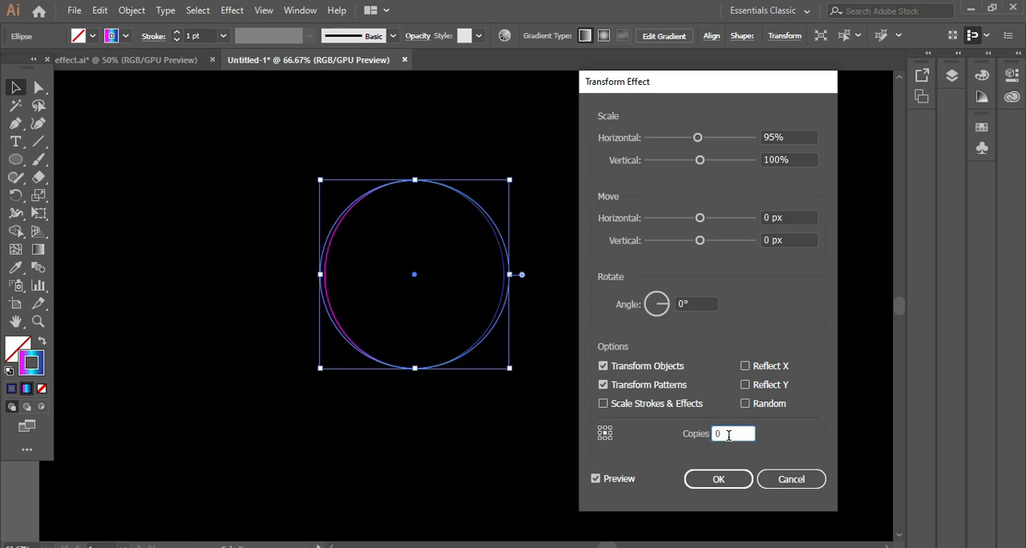
left_click_drag(727, 435, 694, 435)
type("45")
- Set the Transform effect's rotation angle to 4° for the circle's copies
left_click(691, 304)
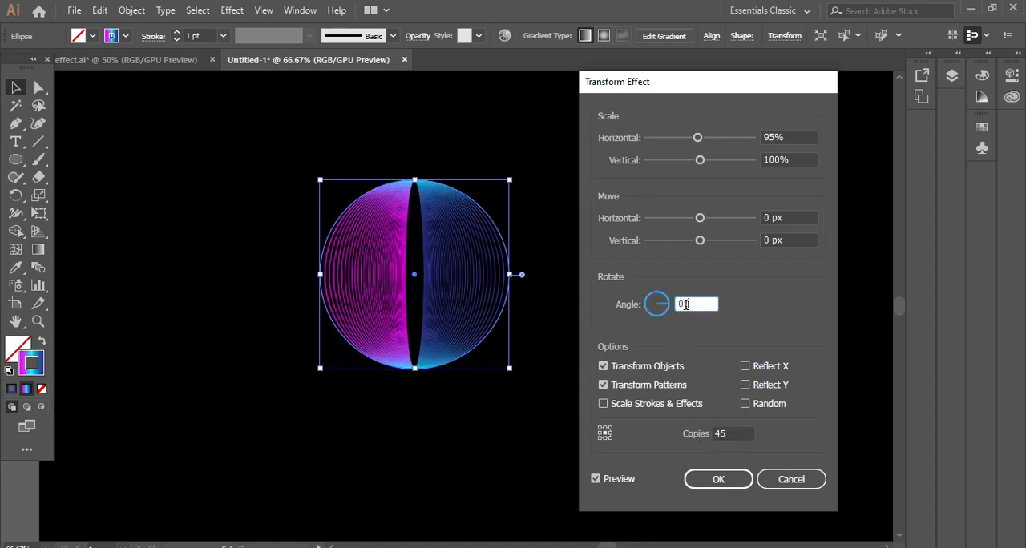
left_click_drag(686, 305, 650, 308)
key("Up")
key("Up")
key("Up")
key("Up")
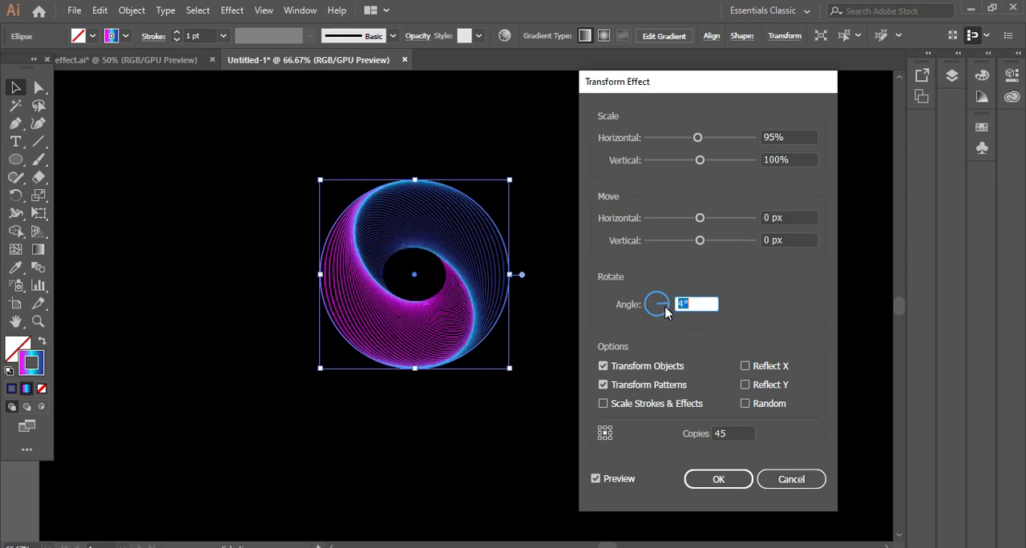
key("Up")
- Set the number of copies to 49 and apply the Transform effect to the circle
key("Up")
double_click(727, 432)
key("Up")
key("Up")
key("Up")
key("Up")
key("Up")
key("Up")
key("Up")
key("Up")
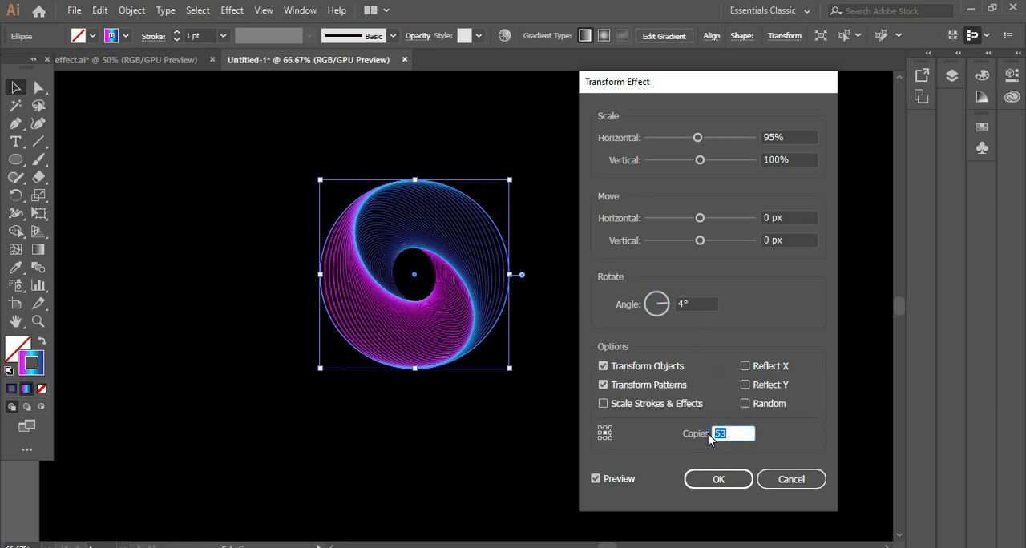
key("Up")
key("Down")
key("Down")
key("Down")
key("Down")
key("Down")
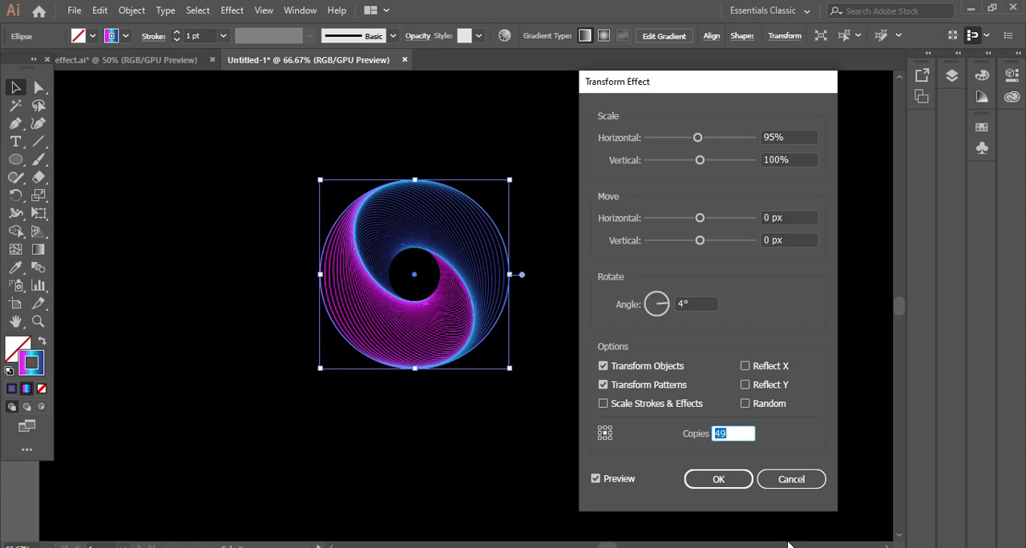
left_click(713, 486)
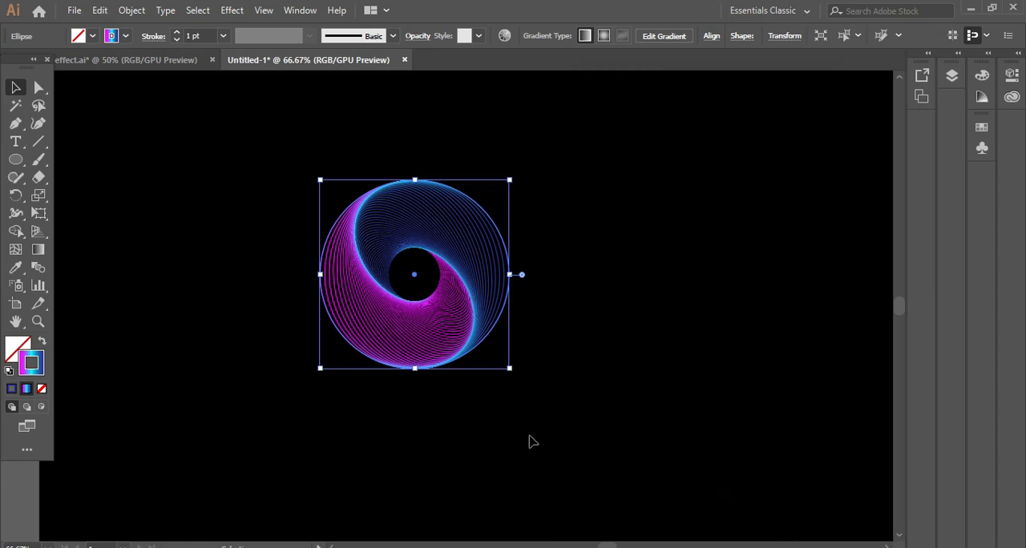
- Enlarge the spiral circle proportionally, move it to the left side of the artboard and deselect it
left_click(529, 435)
left_click_drag(318, 172, 545, 403)
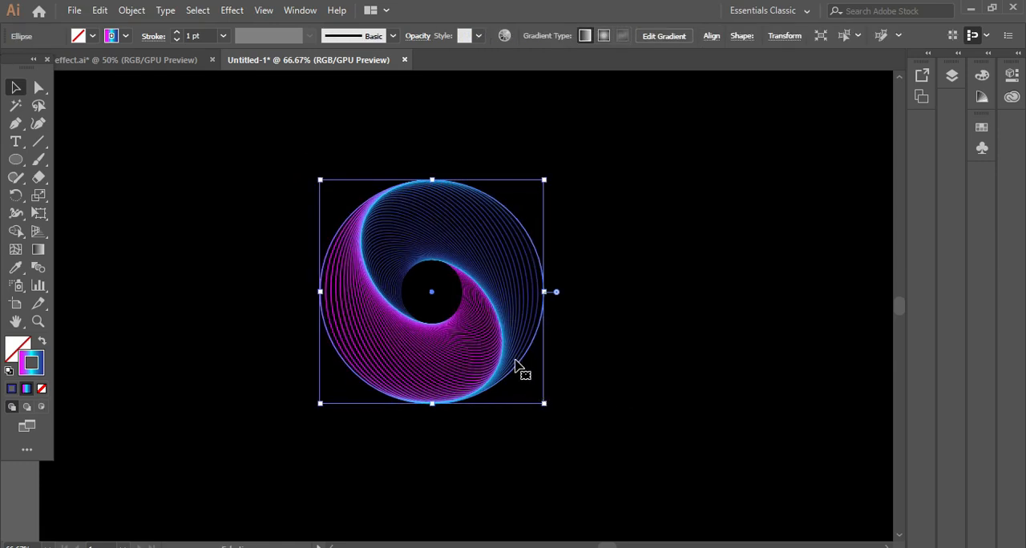
left_click_drag(515, 365, 279, 336)
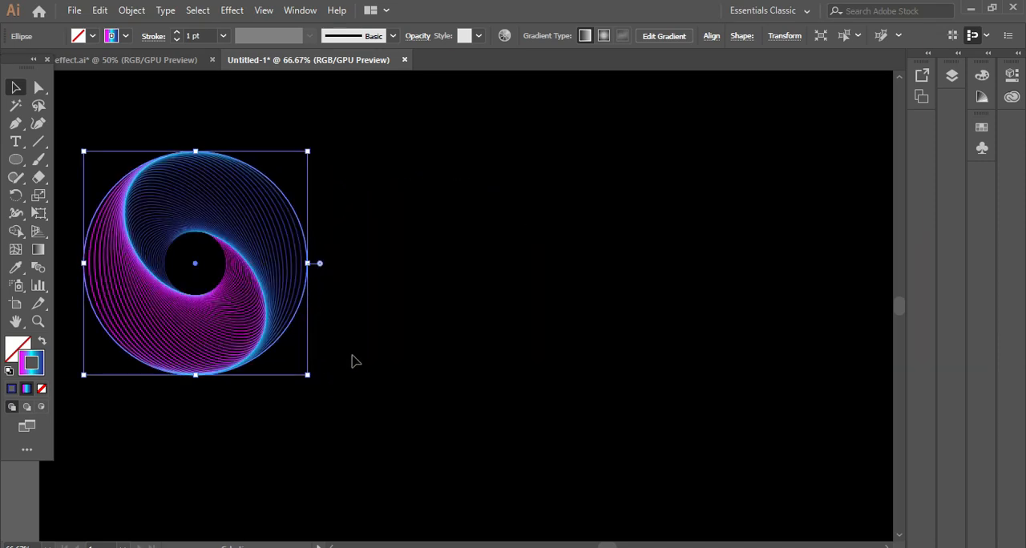
left_click(424, 383)
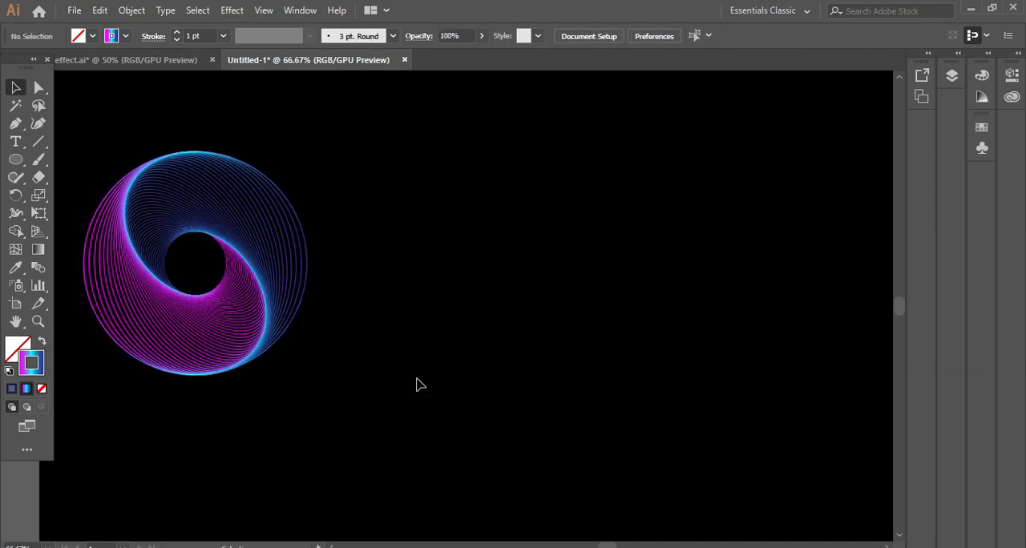
- Draw a square with the Rectangle tool to the right of the spiral circle
left_click(15, 159)
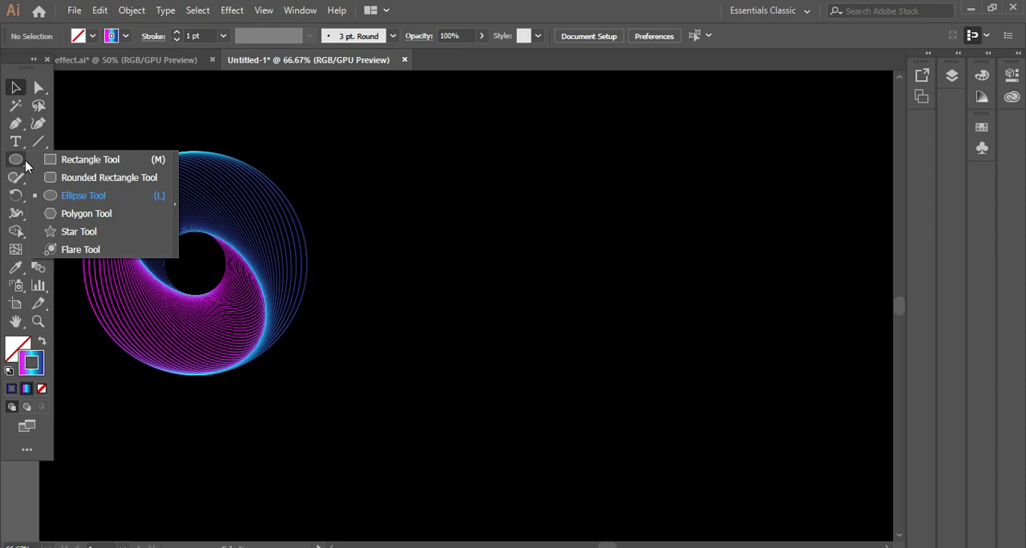
left_click(56, 160)
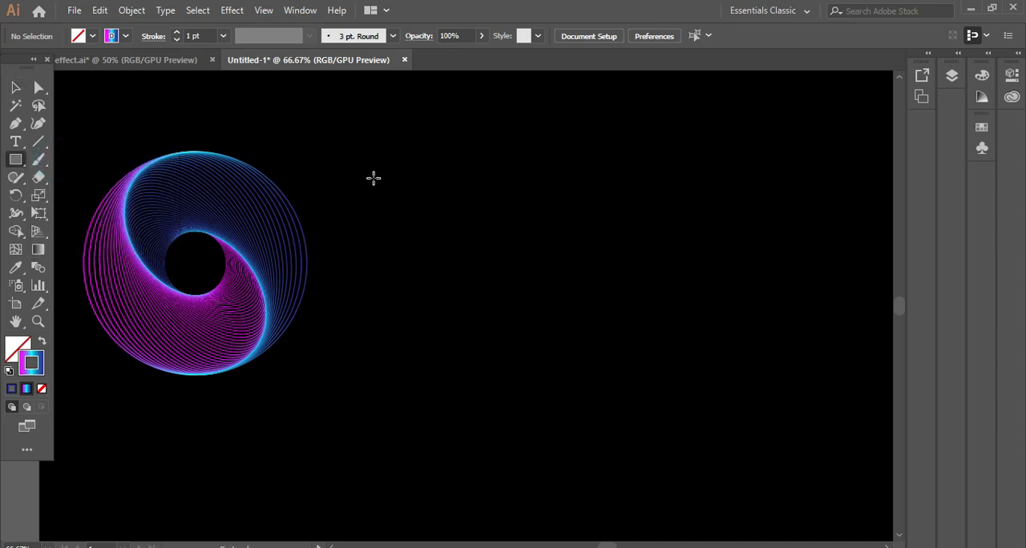
left_click_drag(382, 180, 561, 311)
left_click(16, 87)
left_click(473, 144)
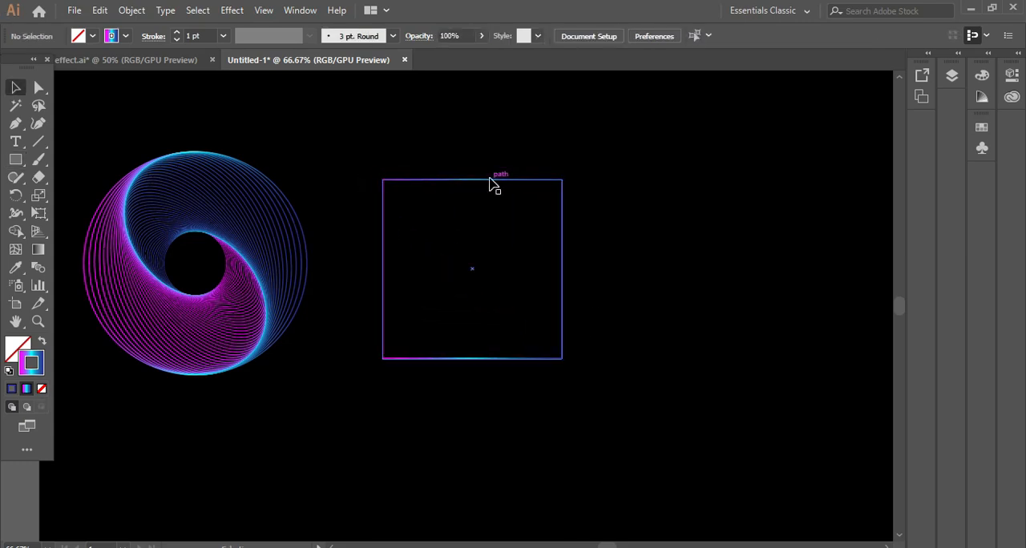
- Recolour the first stop of the square's stroke gradient from magenta to bright green
left_click(490, 178)
left_click(296, 11)
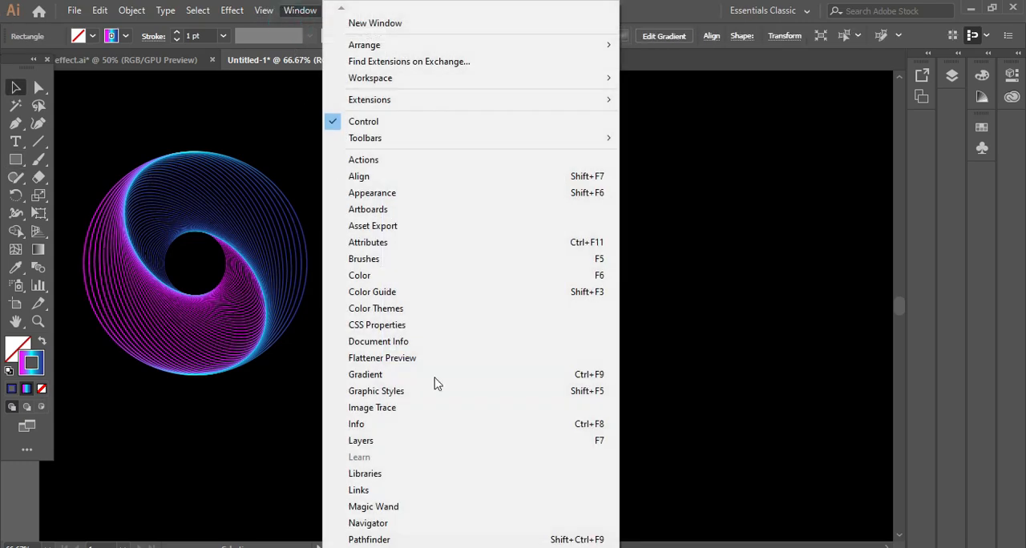
left_click(405, 376)
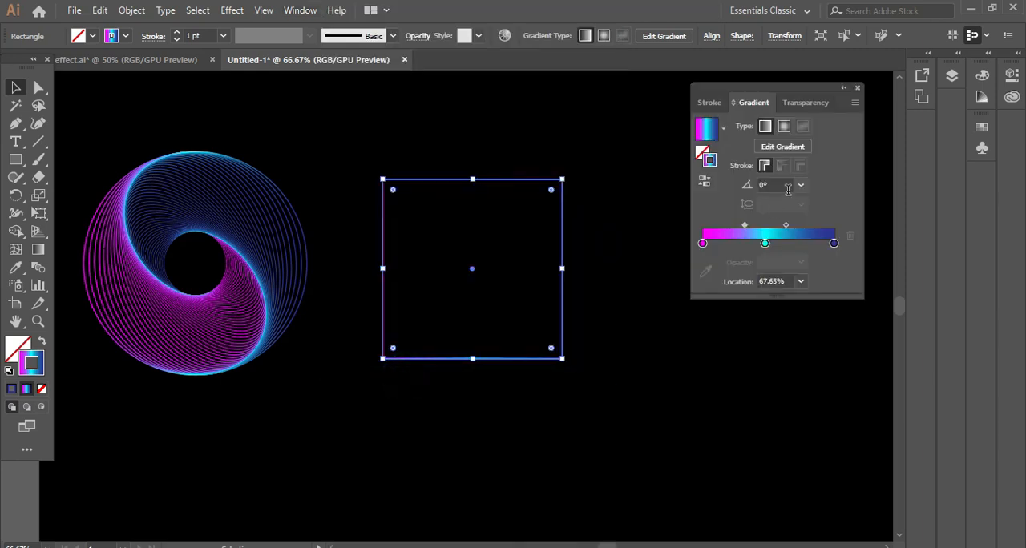
double_click(703, 244)
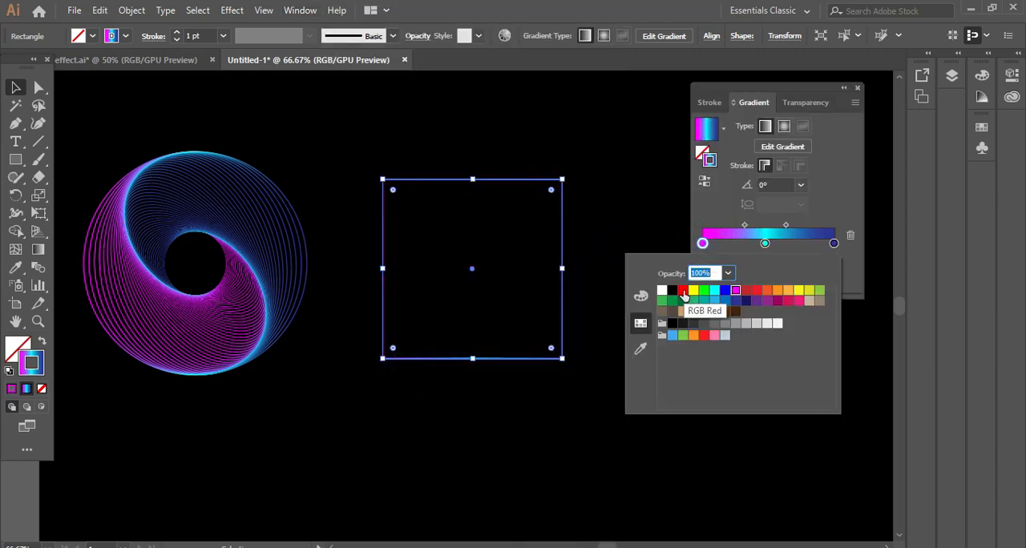
left_click(705, 292)
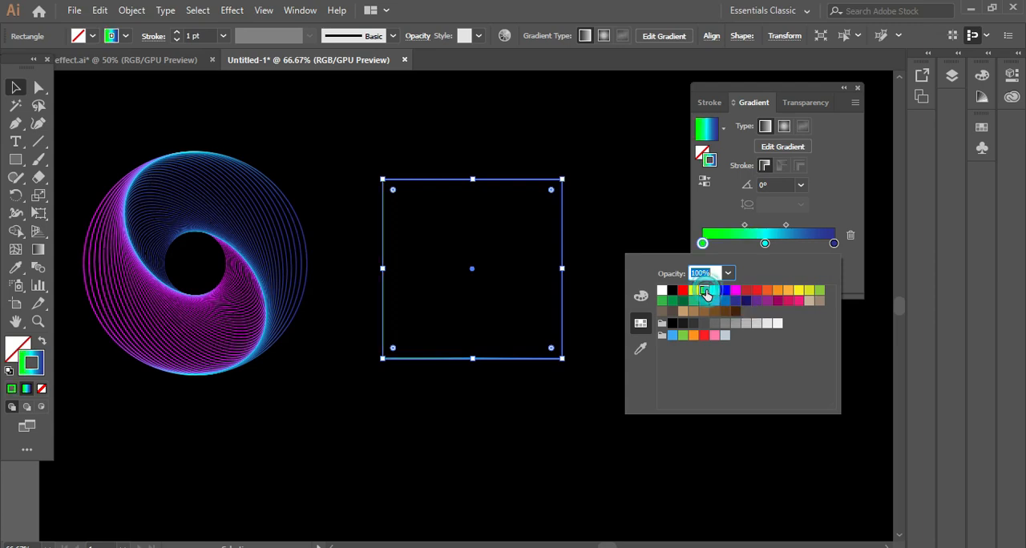
- Shift the midpoint between the stroke gradient's cyan and last stops to 43.62%, and recolour the last stop pink
left_click(767, 246)
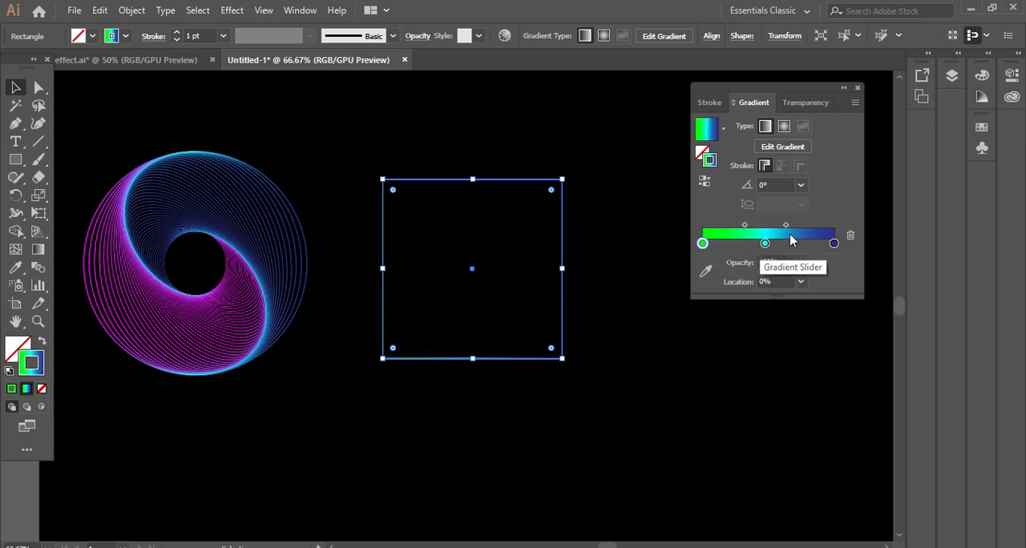
left_click_drag(787, 226, 795, 225)
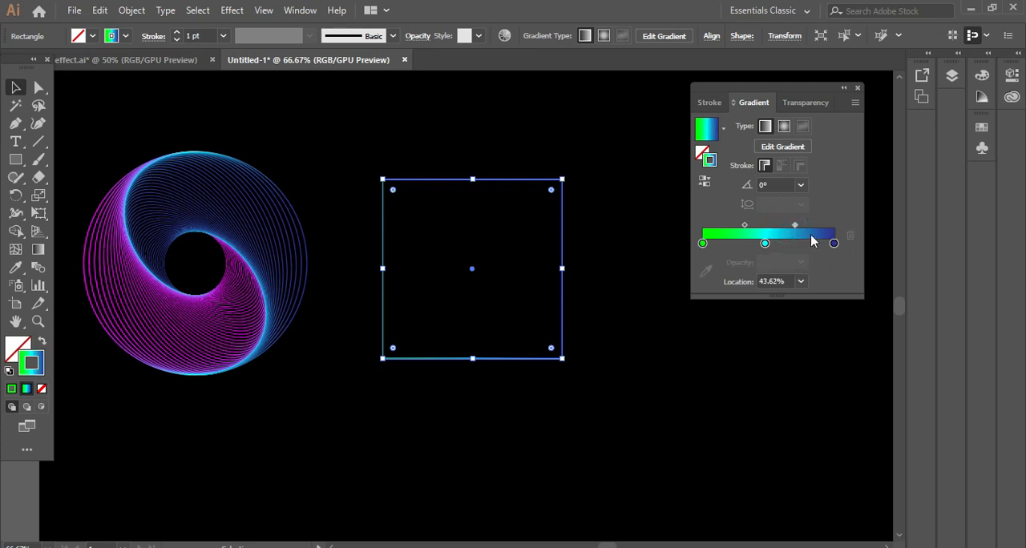
double_click(834, 243)
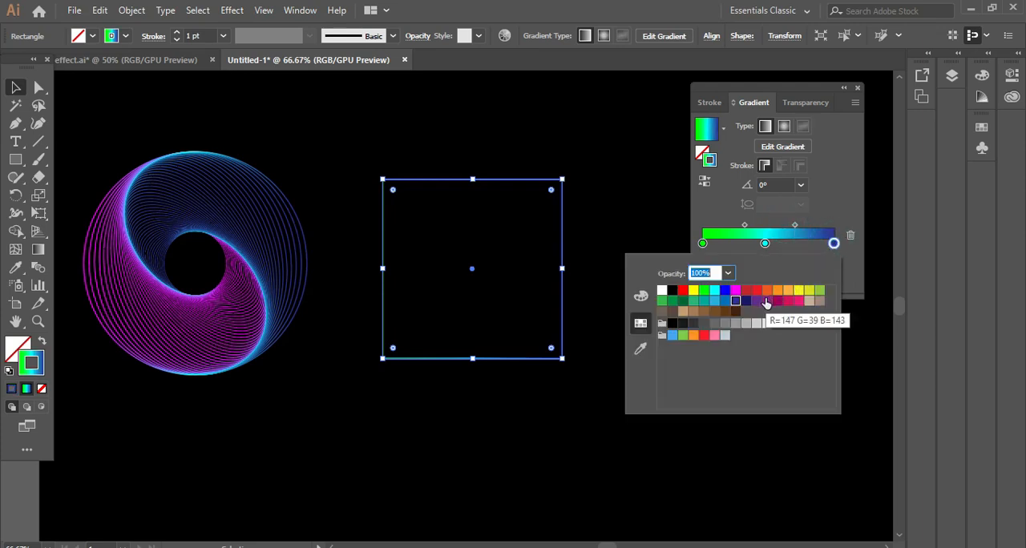
left_click(798, 302)
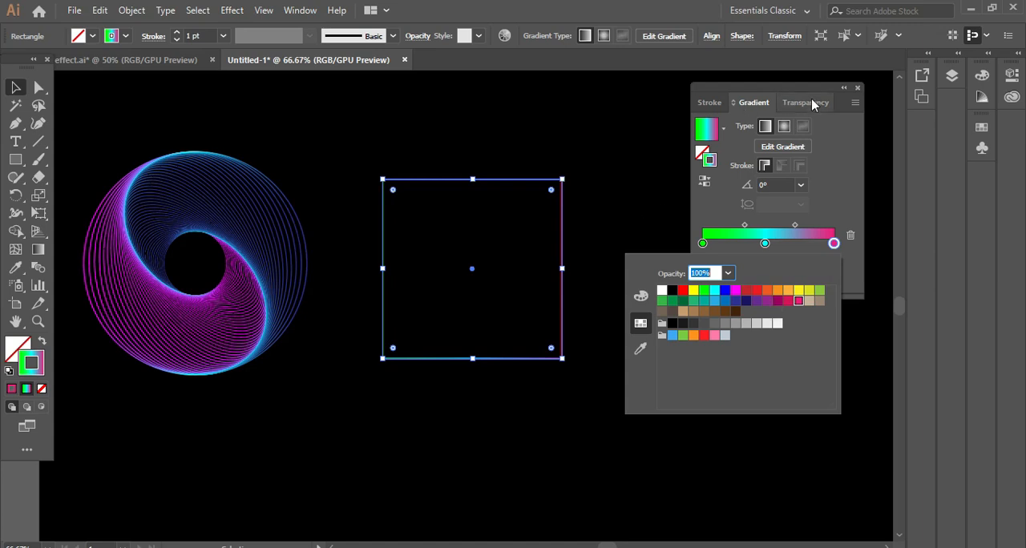
left_click(859, 93)
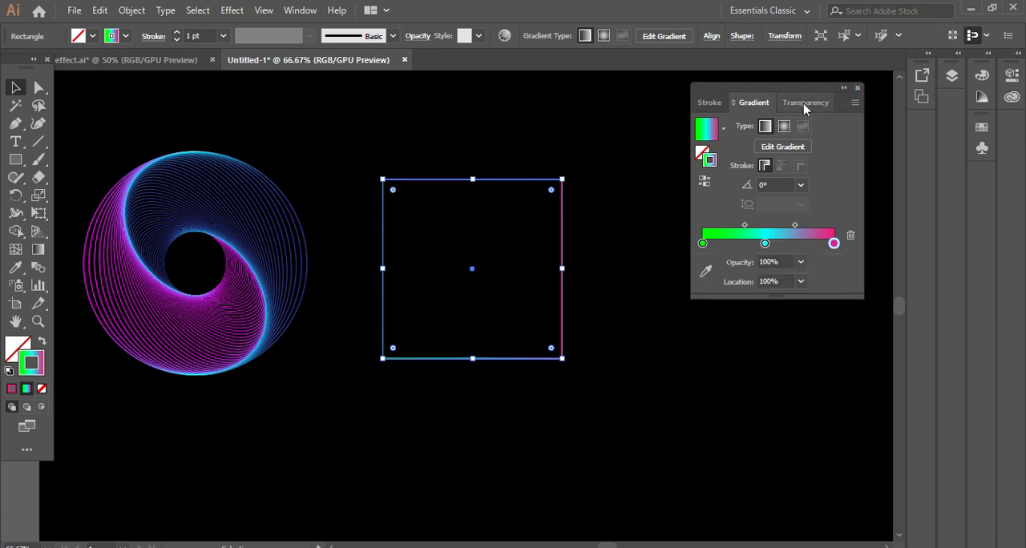
left_click(858, 88)
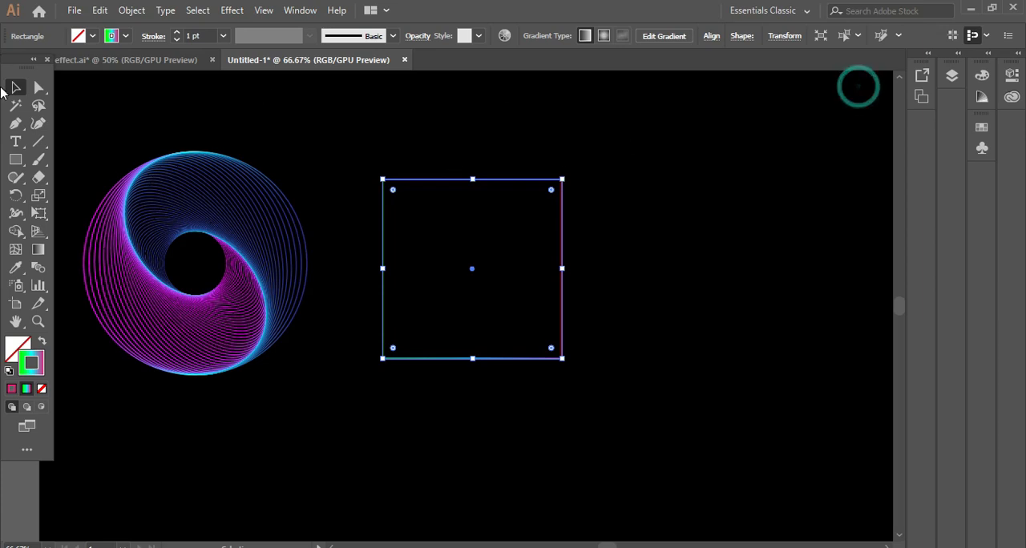
- Open the Transform effect settings for the square, keeping the dialog clear of the artwork
left_click(194, 106)
left_click(454, 179)
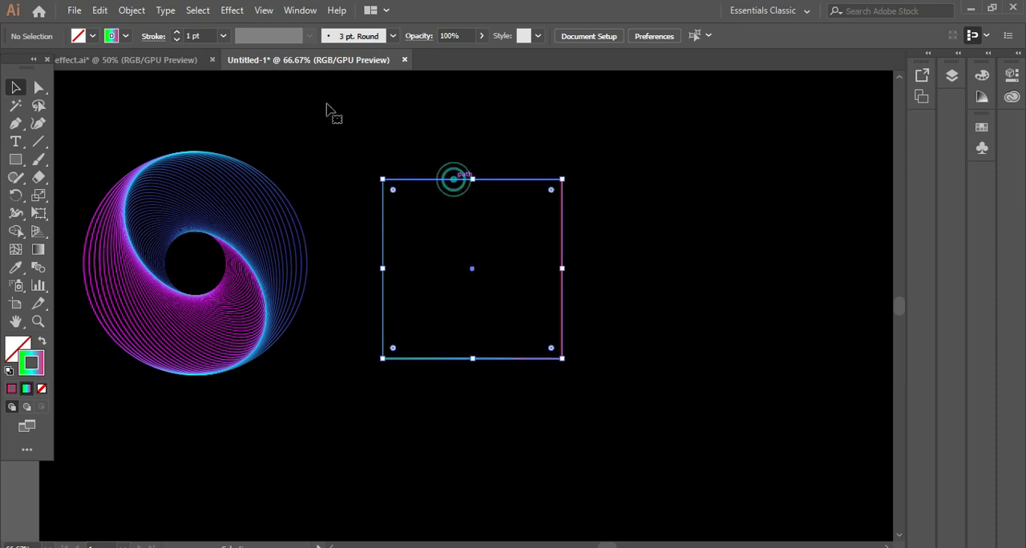
left_click(227, 14)
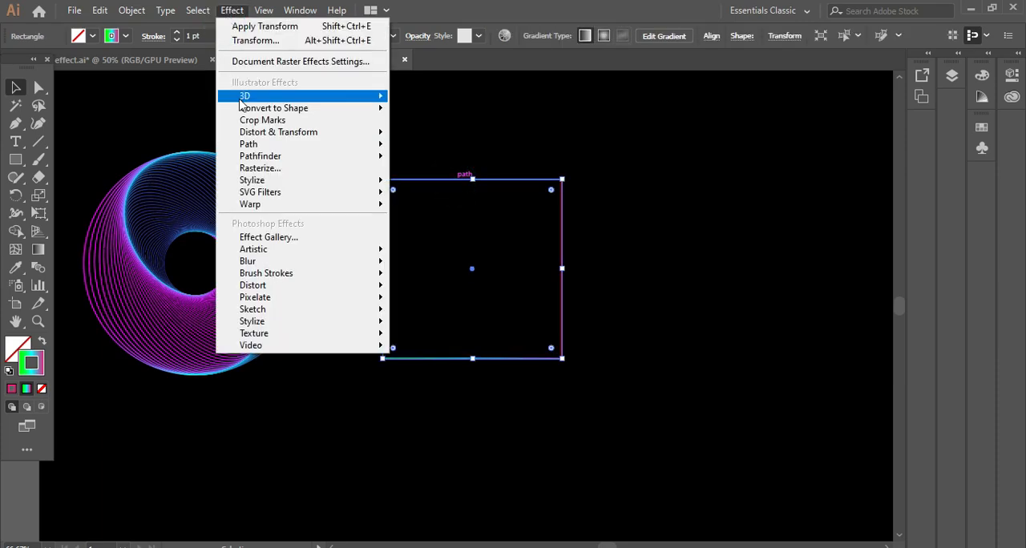
mouse_move(273, 138)
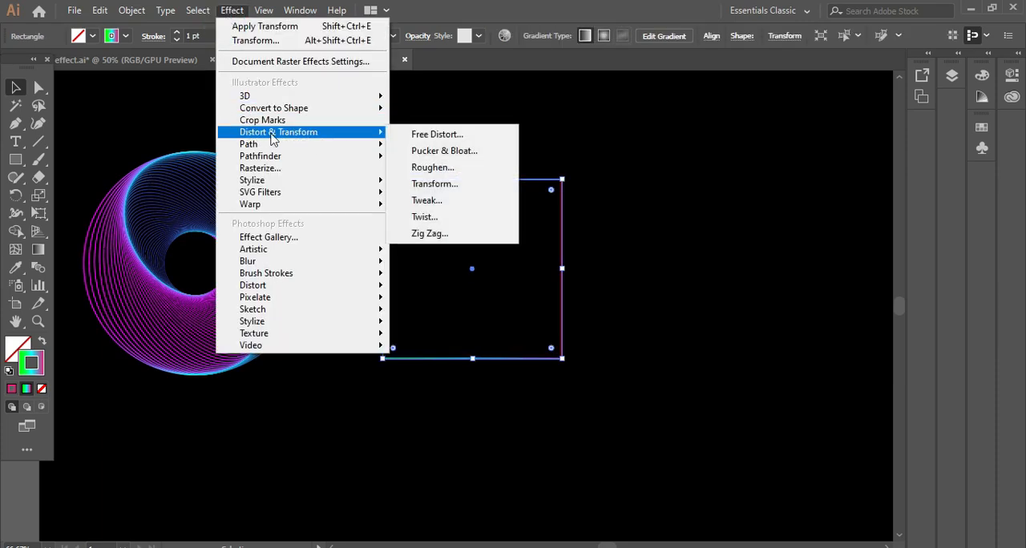
left_click(437, 184)
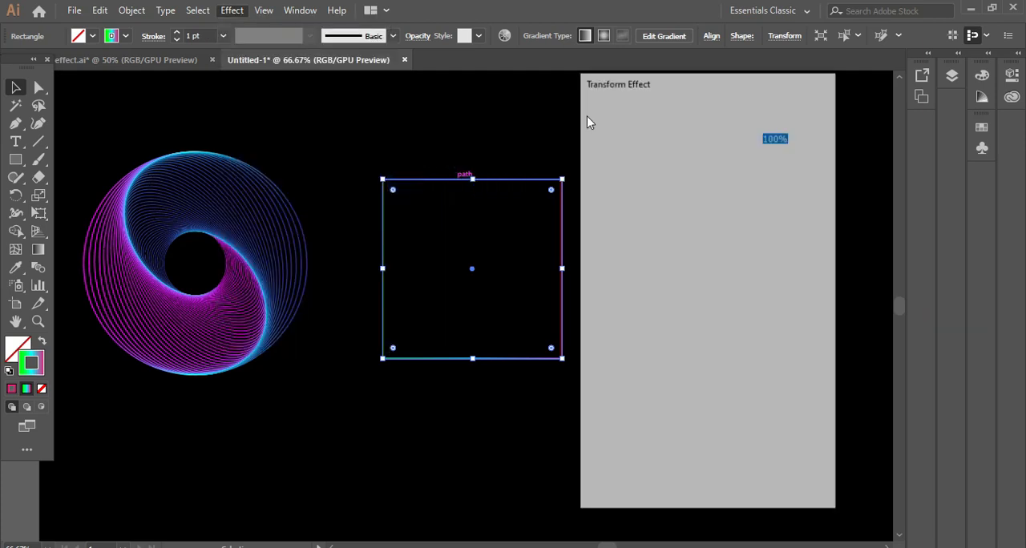
left_click_drag(685, 90, 732, 82)
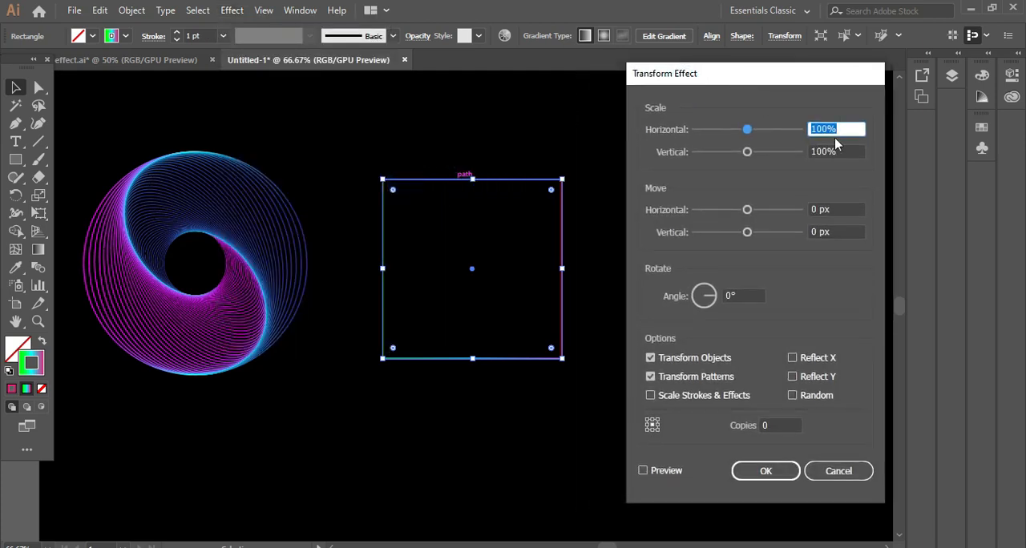
- Set the square's horizontal and vertical scale to 95% in the Transform effect and turn on the preview
left_click_drag(832, 129, 762, 131)
type("9")
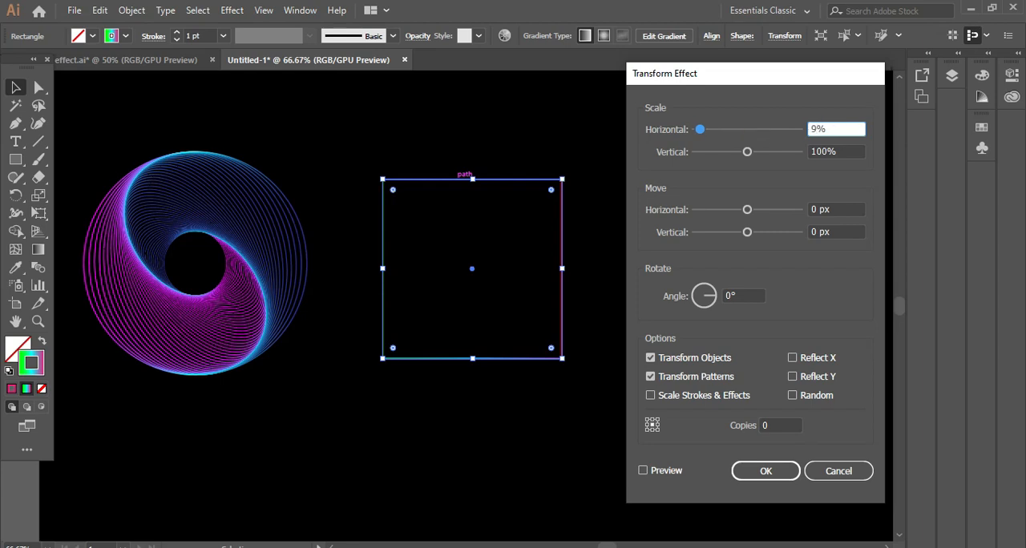
type("5")
left_click_drag(828, 153, 760, 159)
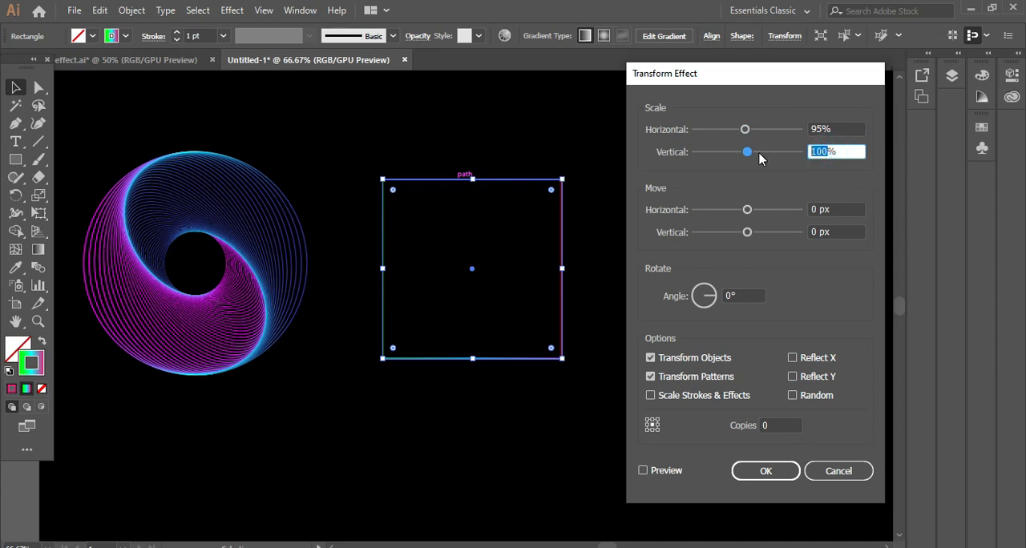
type("95")
left_click(643, 471)
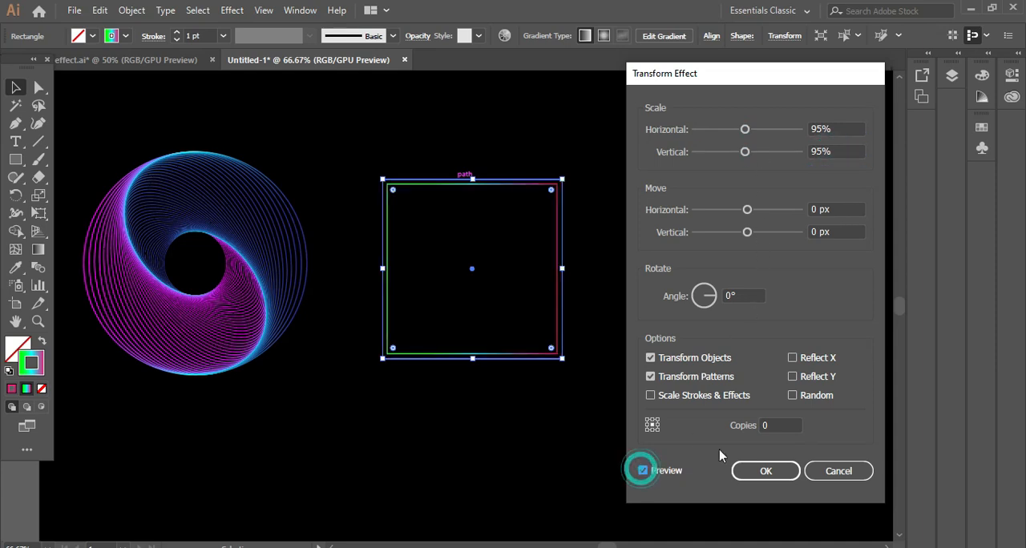
- Set the square's Transform effect to 45 copies with a 4° rotation angle, and apply it
double_click(774, 425)
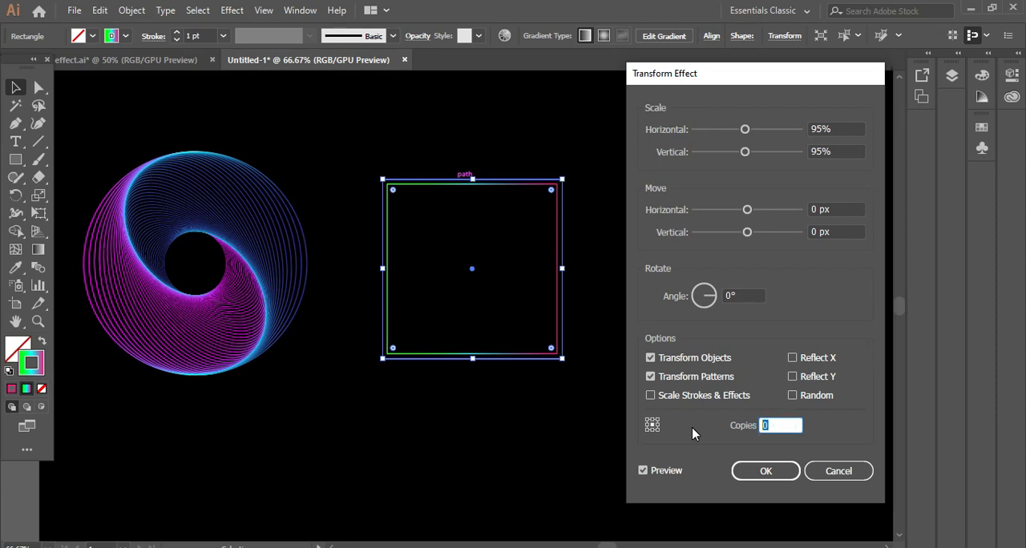
type("45")
left_click(741, 295)
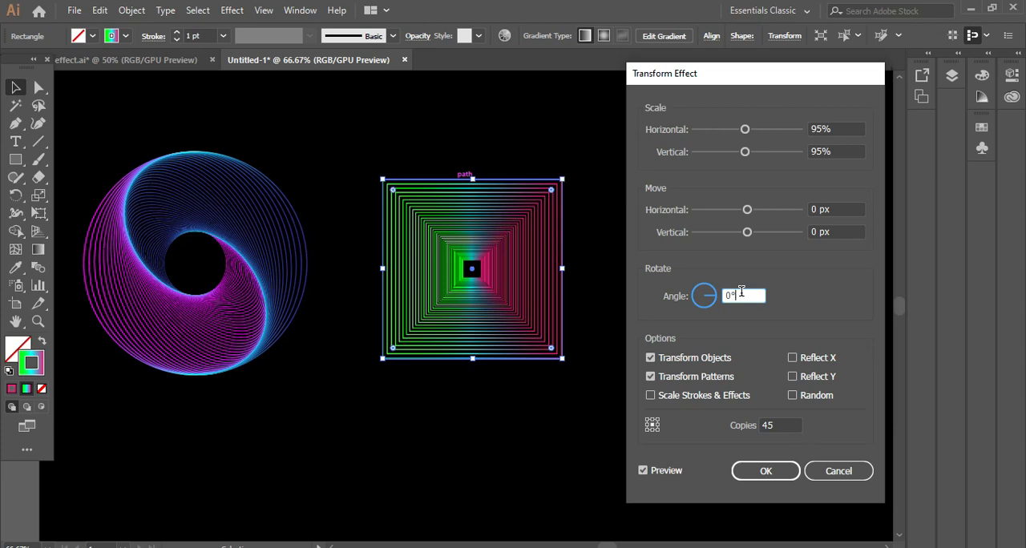
key("Up")
key("Up")
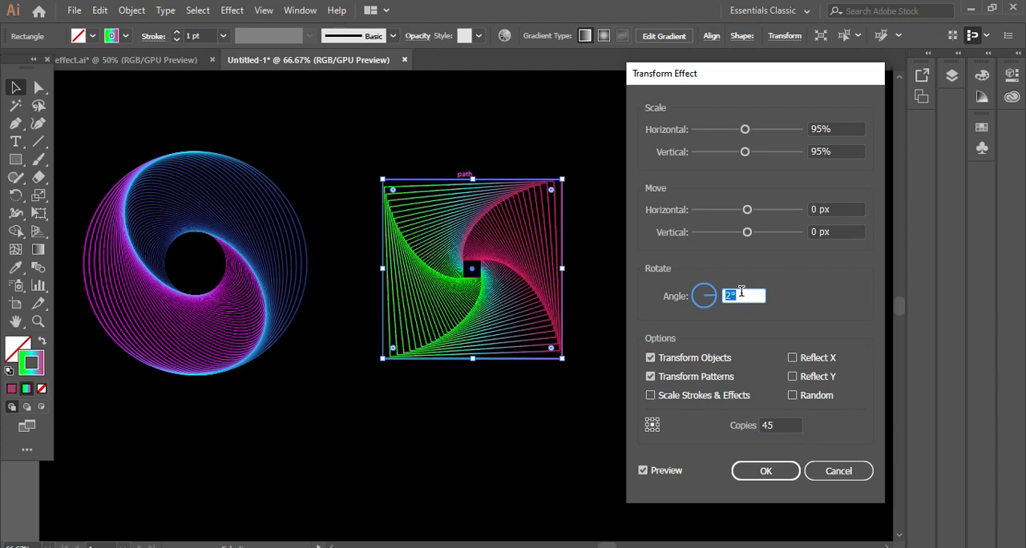
key("Up")
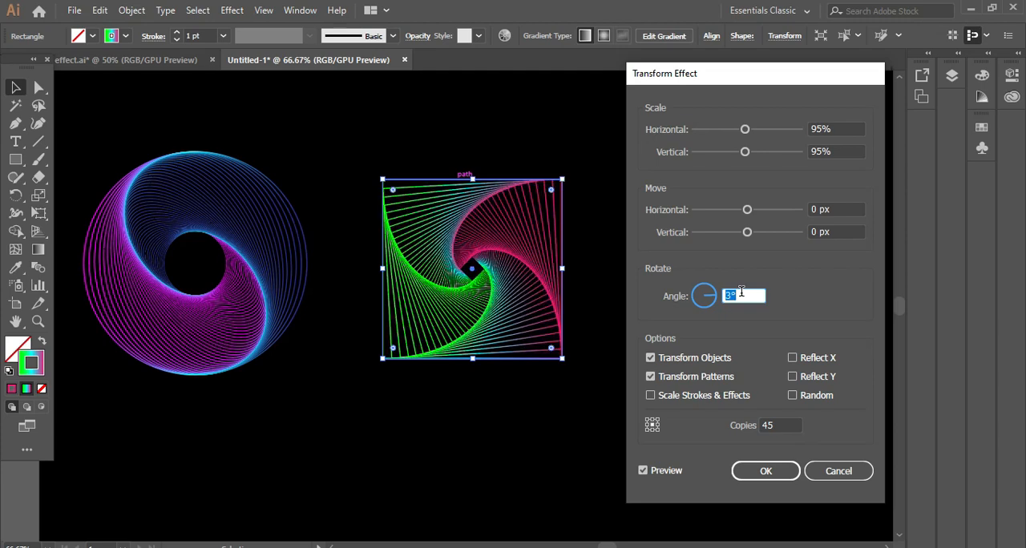
key("Up")
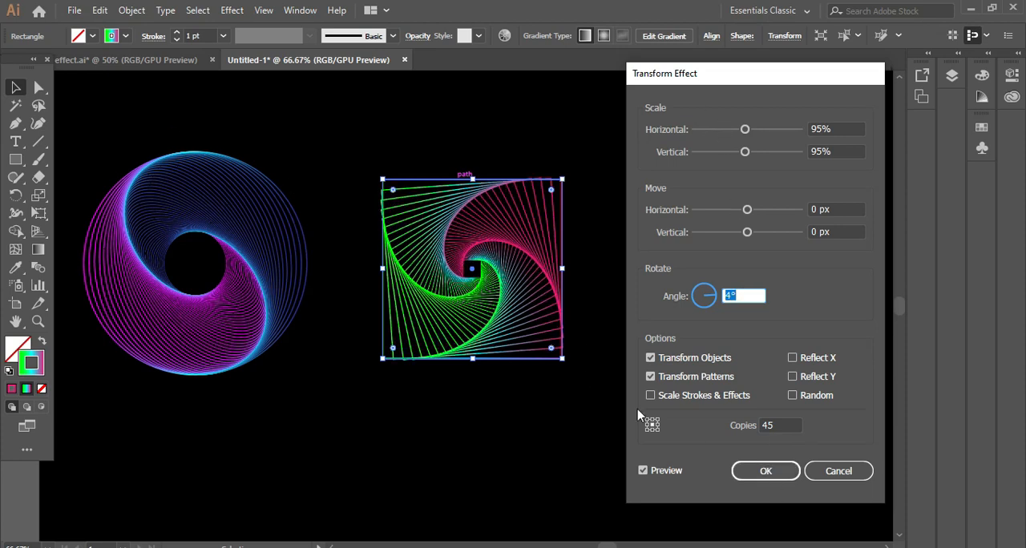
left_click(765, 471)
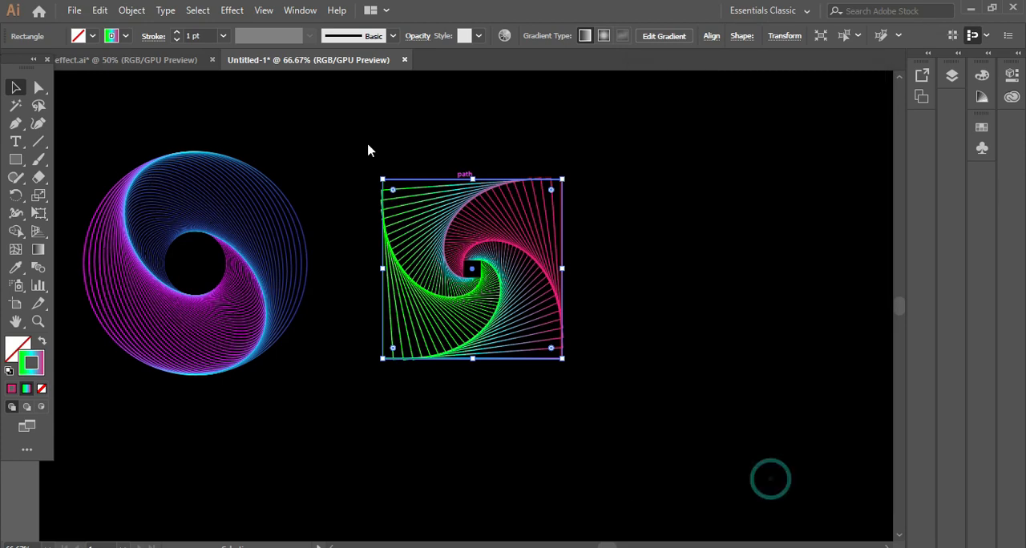
- Increase the square spiral's stroke weight to 2 pt and slightly round all of its corners
left_click(178, 33)
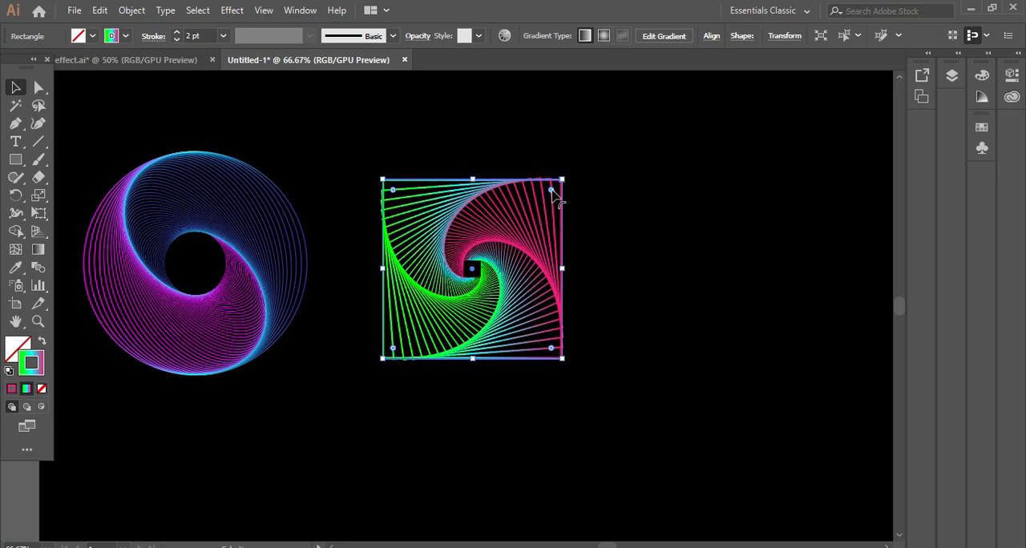
left_click_drag(552, 190, 548, 193)
left_click(17, 88)
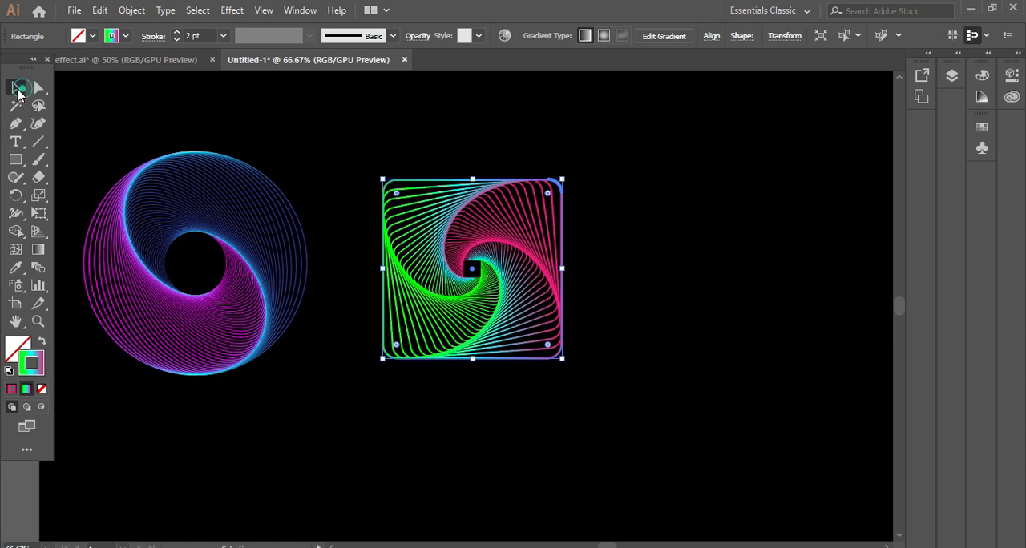
- Move the square spiral closer to the circle spiral and deselect it
left_click(687, 218)
left_click_drag(506, 347, 453, 350)
left_click(709, 347)
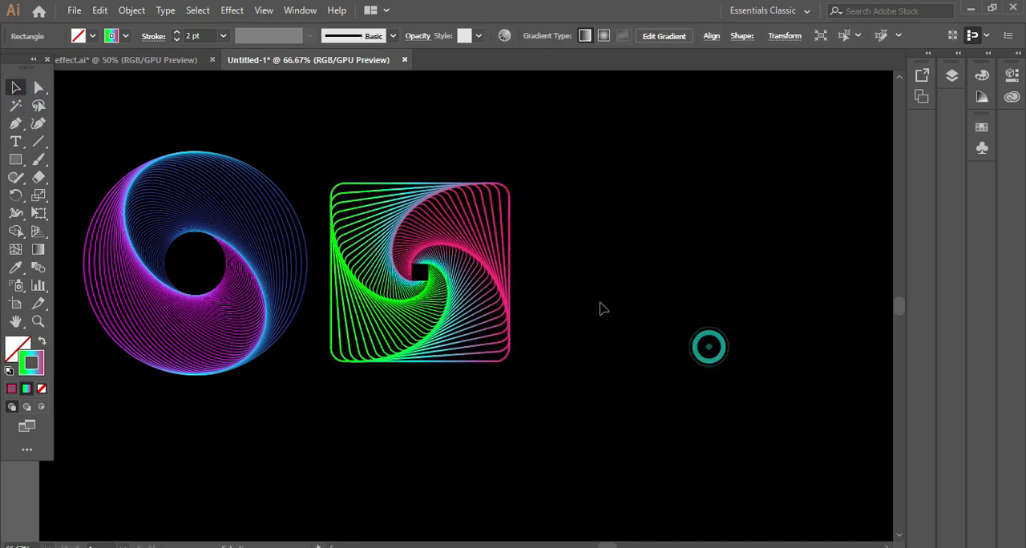
- Create a three-sided polygon with a 50 px radius in the empty area beside the square spiral
left_click(15, 161)
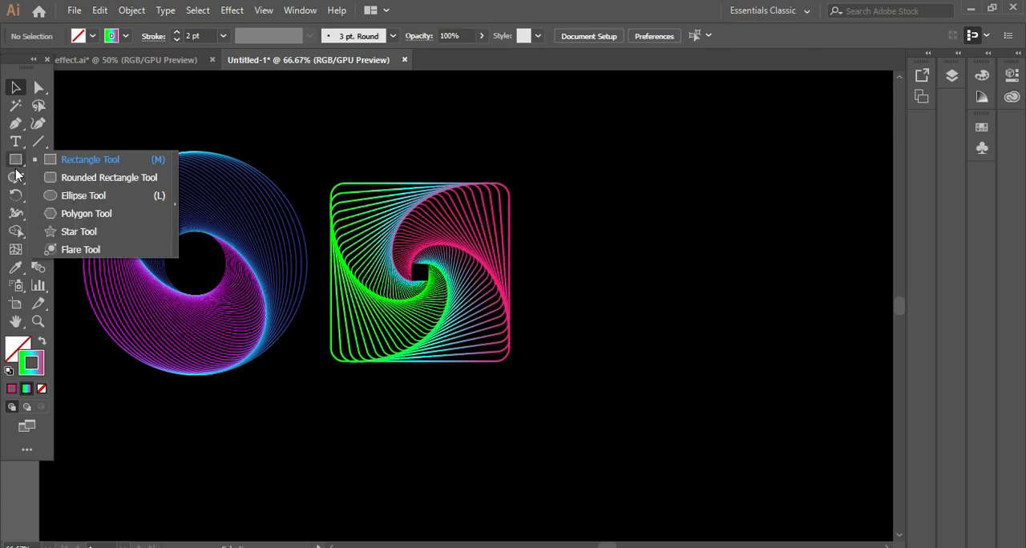
left_click(74, 212)
left_click(651, 278)
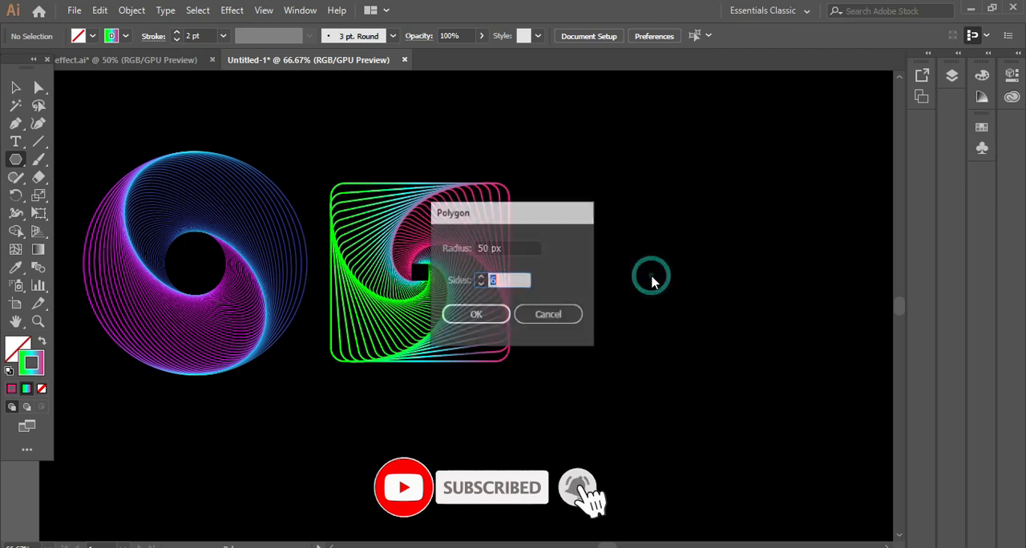
left_click(481, 282)
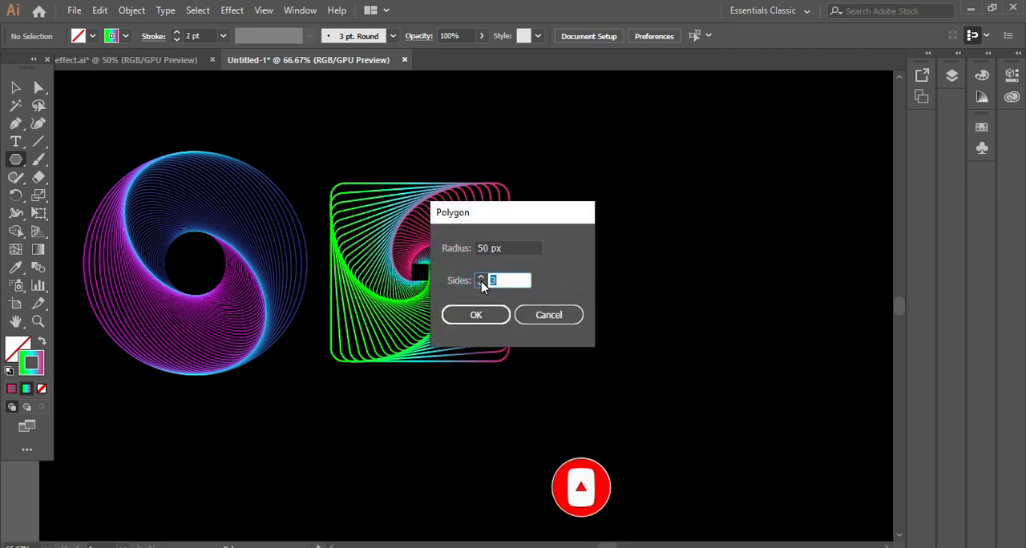
left_click(476, 314)
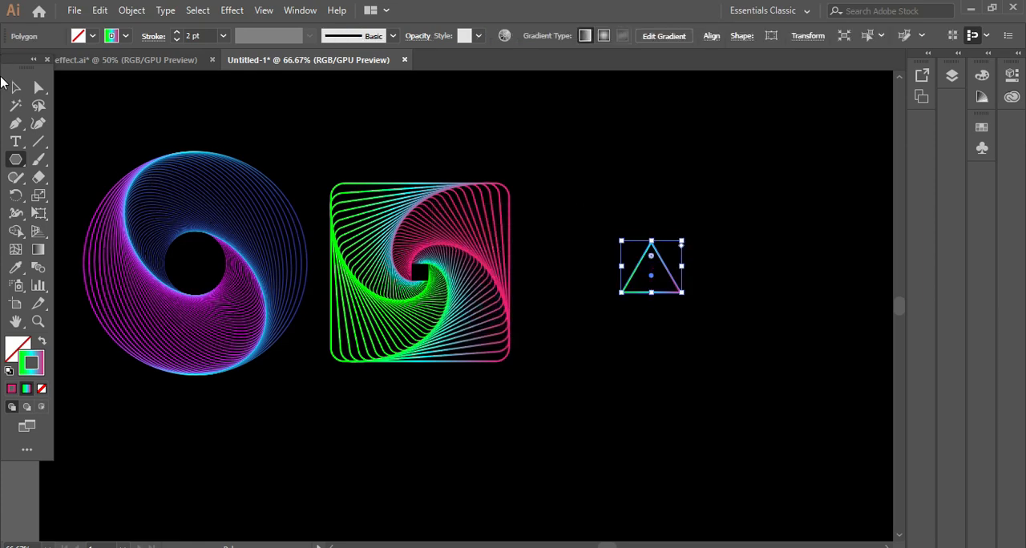
- Enlarge the triangle to roughly the square spiral's size and position it just beside that spiral
left_click(18, 90)
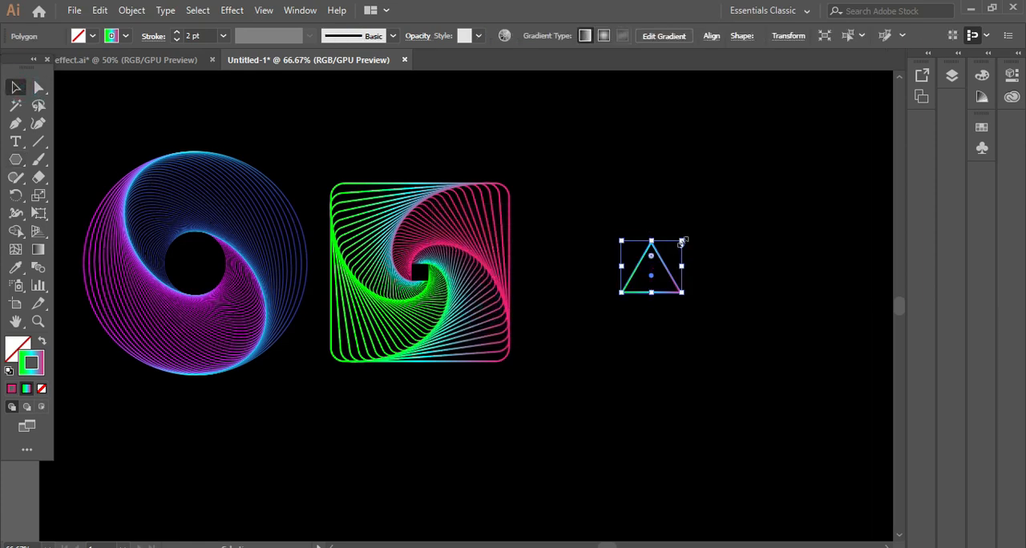
left_click_drag(682, 240, 787, 149)
left_click_drag(703, 253, 637, 294)
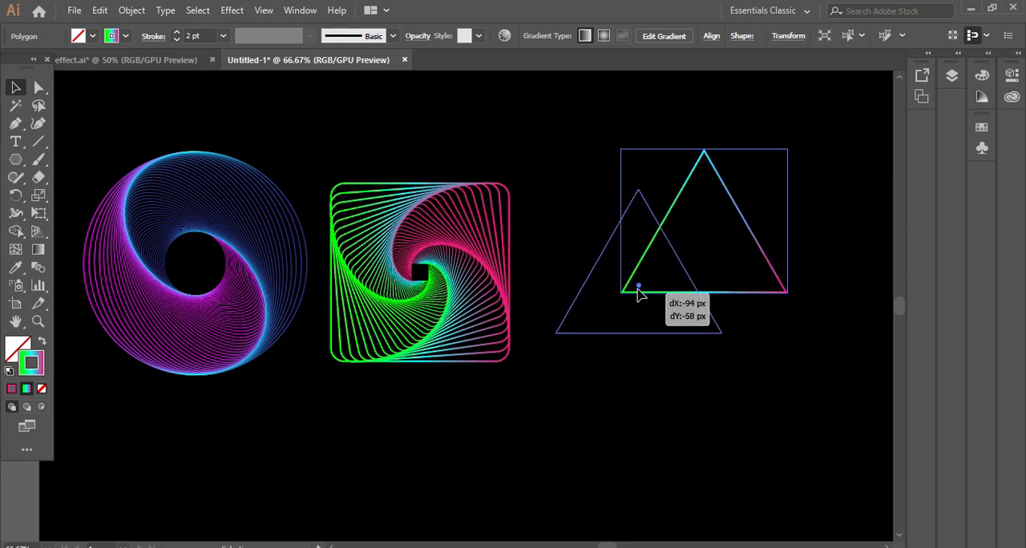
left_click_drag(724, 335, 754, 369)
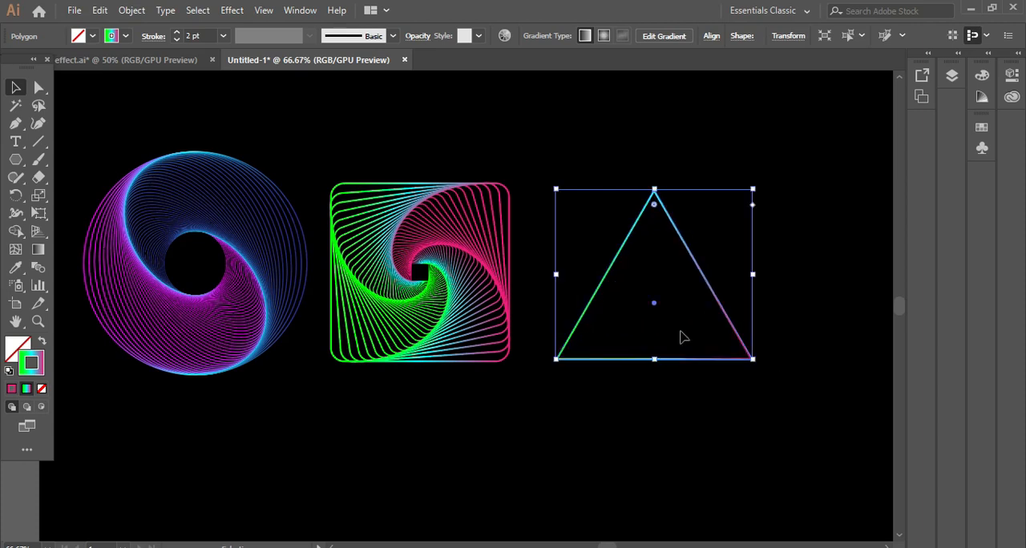
left_click_drag(738, 334, 709, 335)
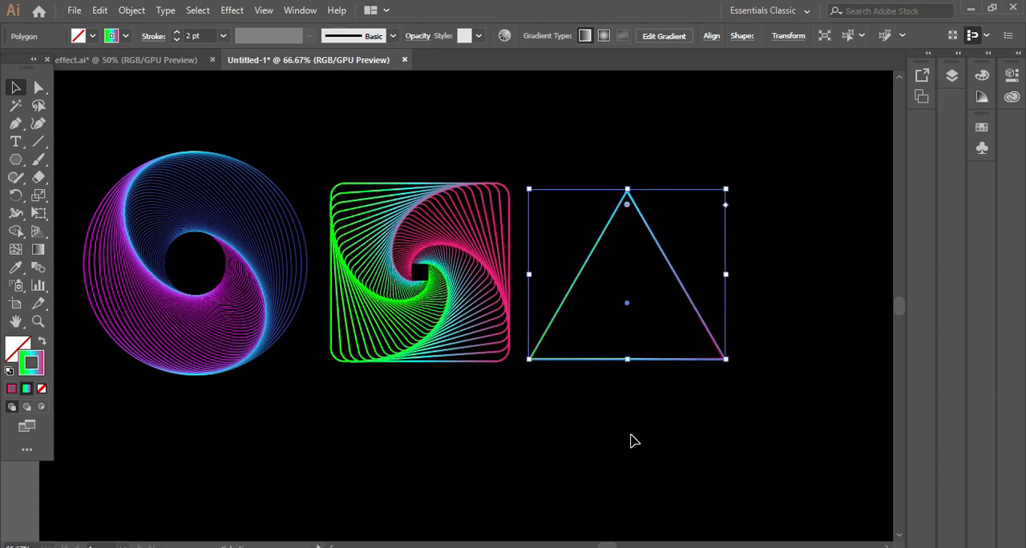
left_click(630, 441)
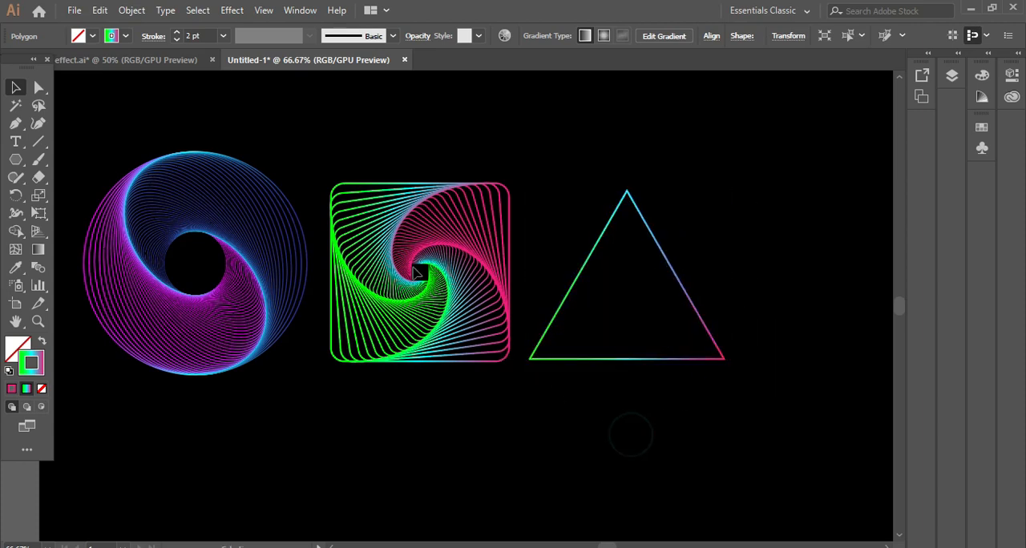
- Recolour the first stop of the triangle's stroke gradient orange
left_click(647, 222)
left_click(297, 11)
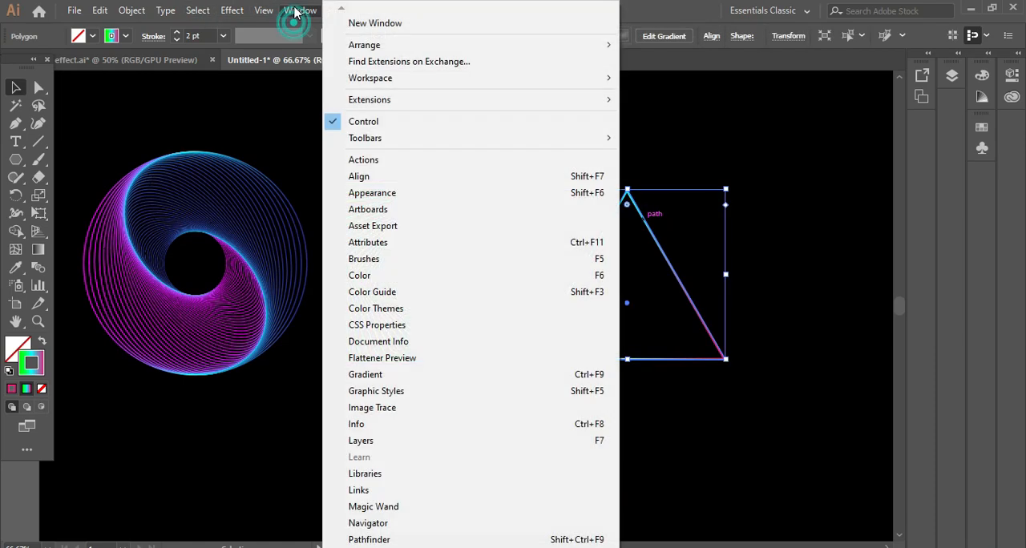
left_click(418, 381)
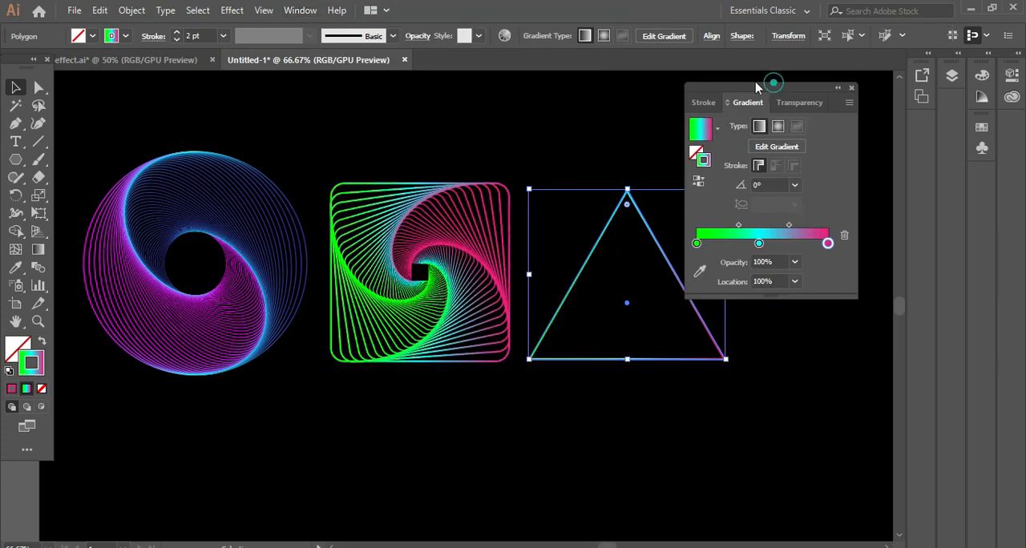
left_click_drag(774, 88, 880, 92)
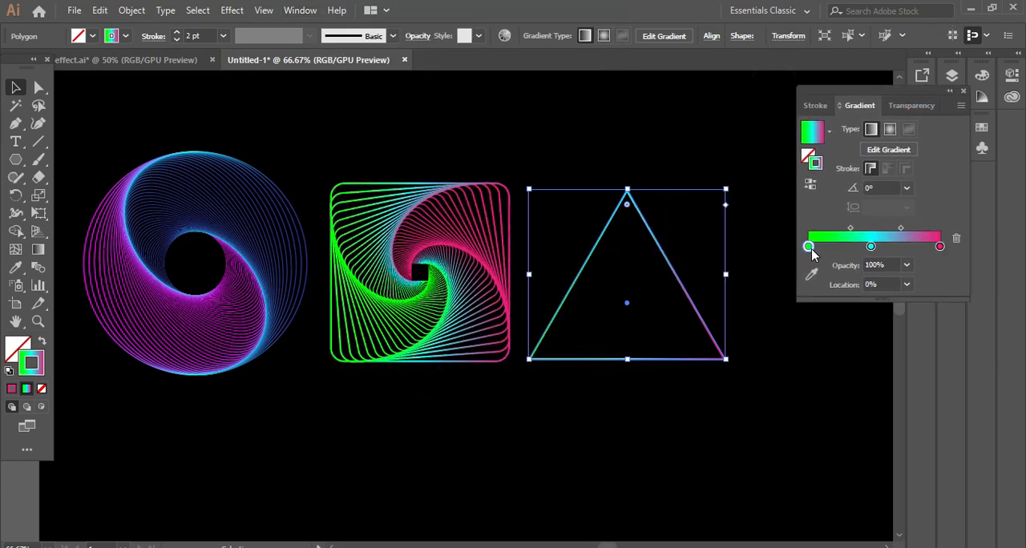
double_click(809, 246)
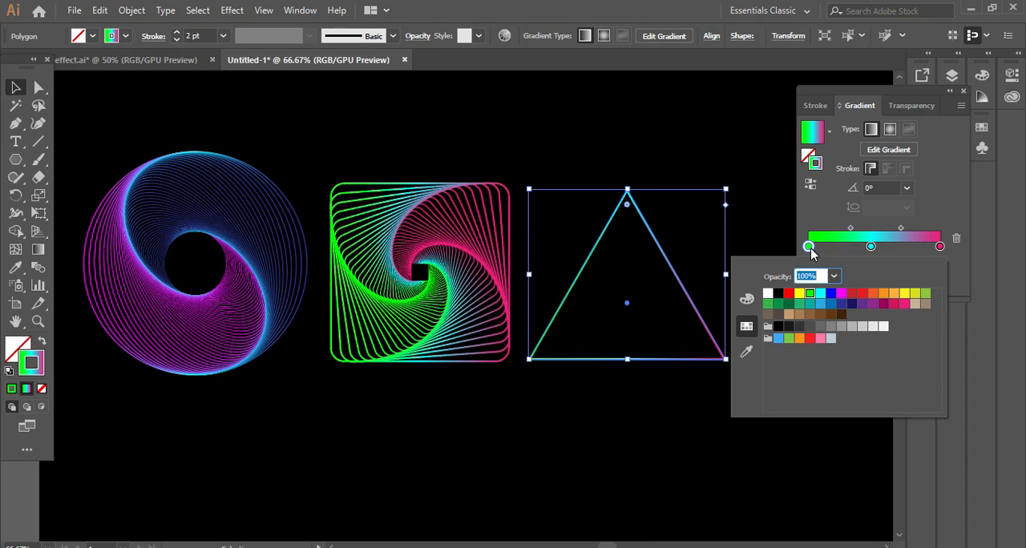
left_click(885, 297)
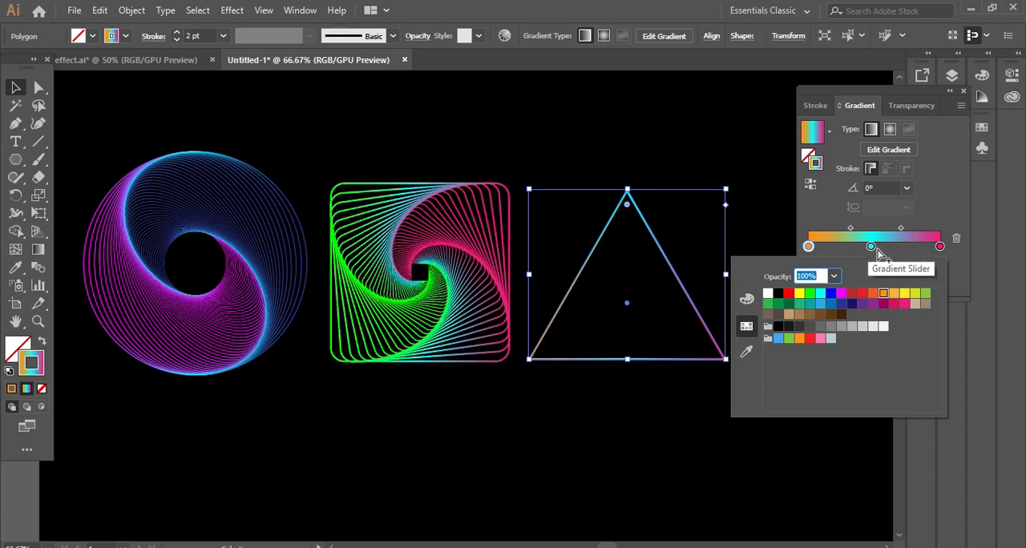
- Recolour the stroke gradient's last stop red, and shift the midpoint between the cyan and last stops to 35.11%
left_click(939, 247)
double_click(939, 247)
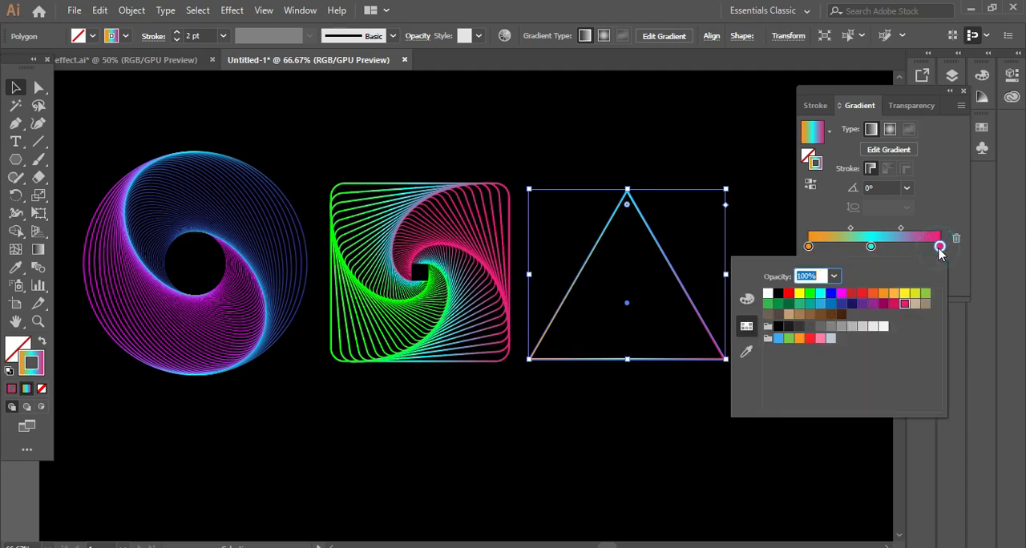
left_click(862, 294)
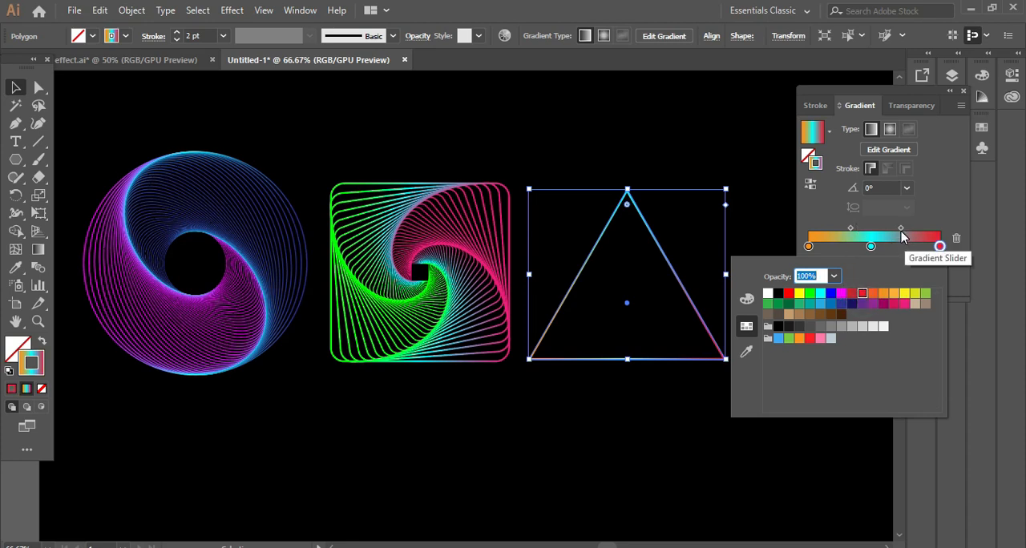
left_click(901, 232)
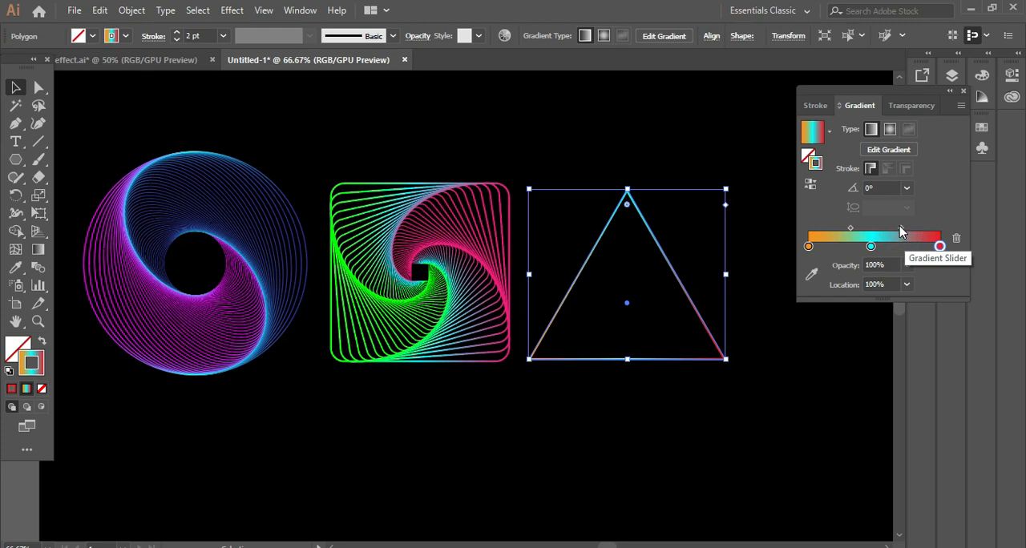
left_click_drag(900, 228, 894, 228)
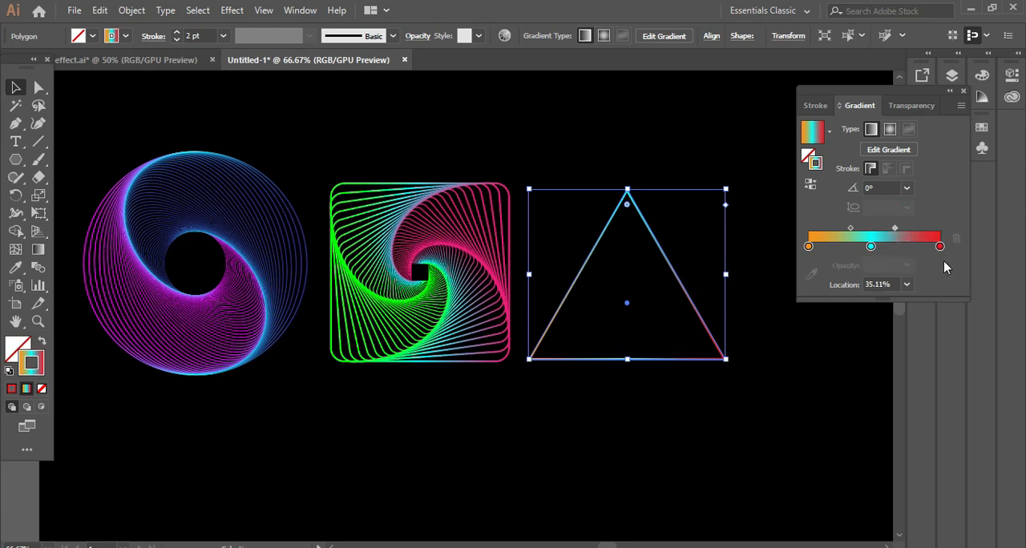
left_click(965, 94)
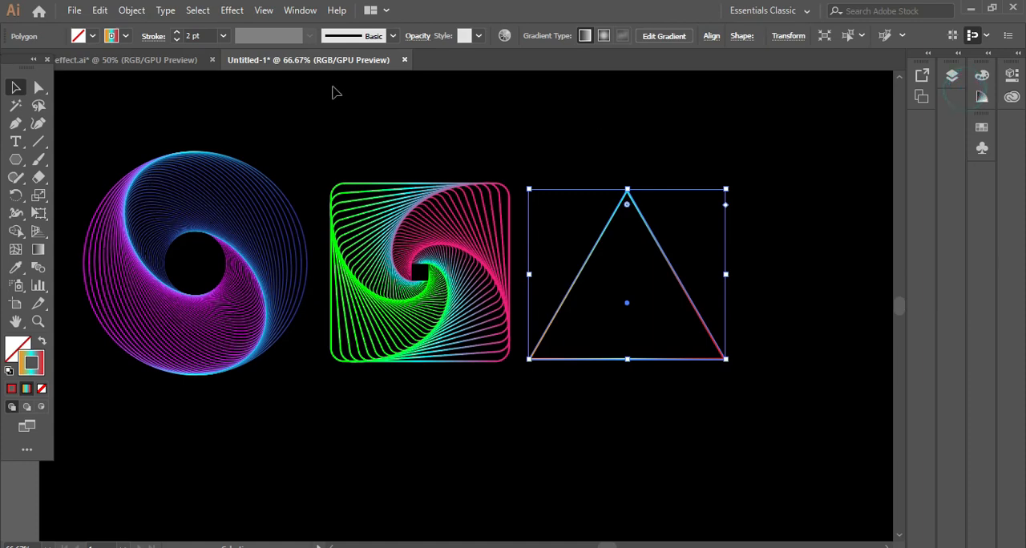
- Start a Transform effect on the triangle with 95% horizontal and vertical scale, previewing it with the dialog clear of the triangle
left_click(233, 12)
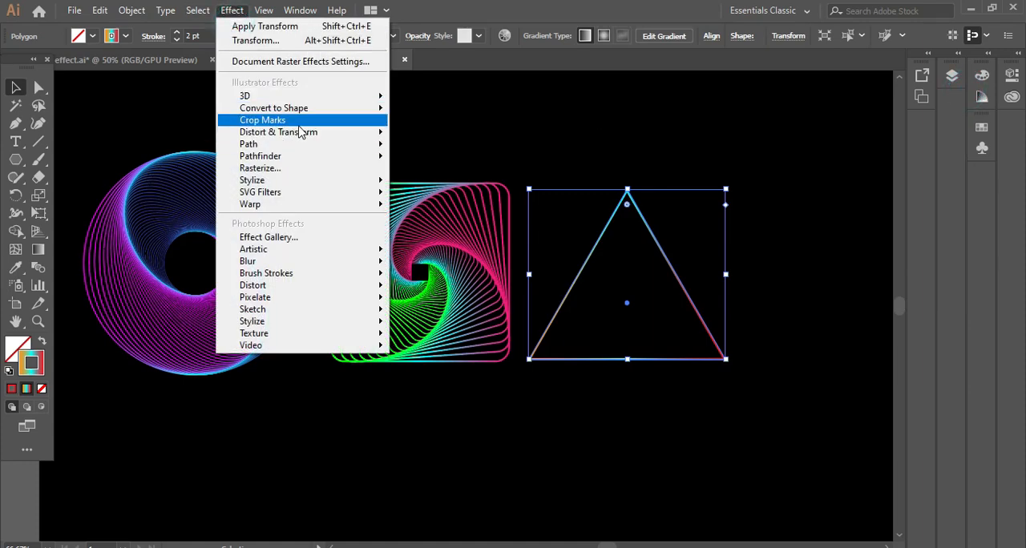
mouse_move(304, 138)
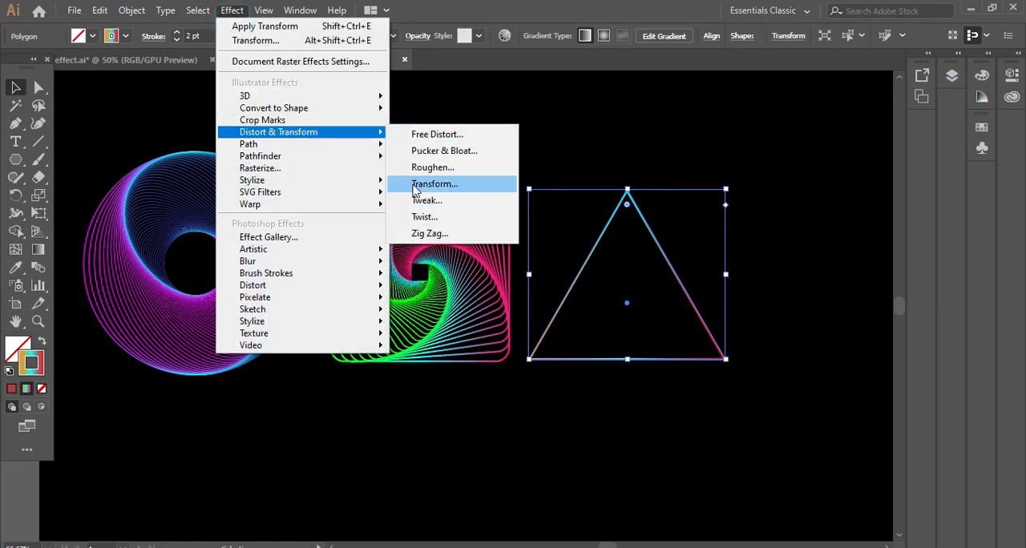
left_click(457, 187)
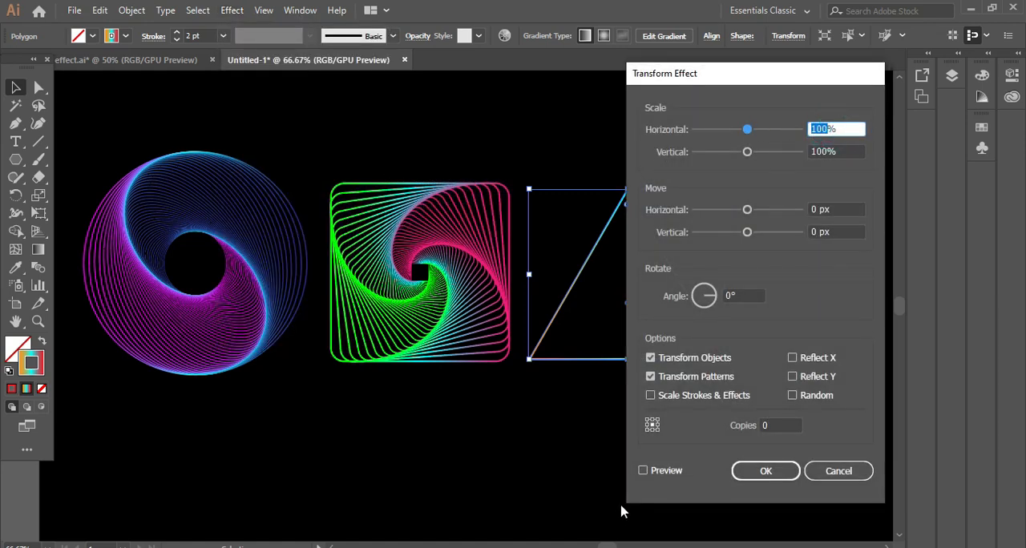
type("95")
left_click(825, 151)
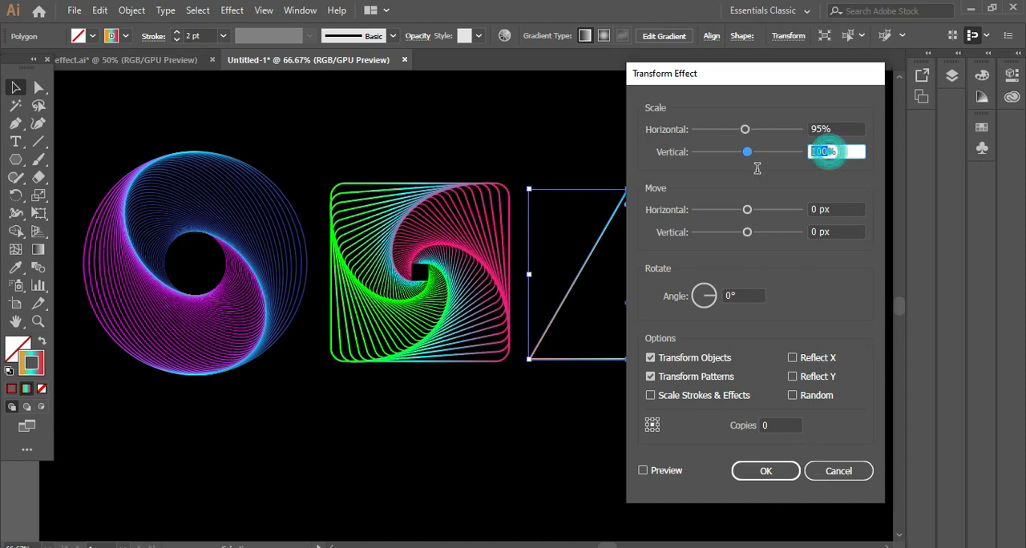
type("9")
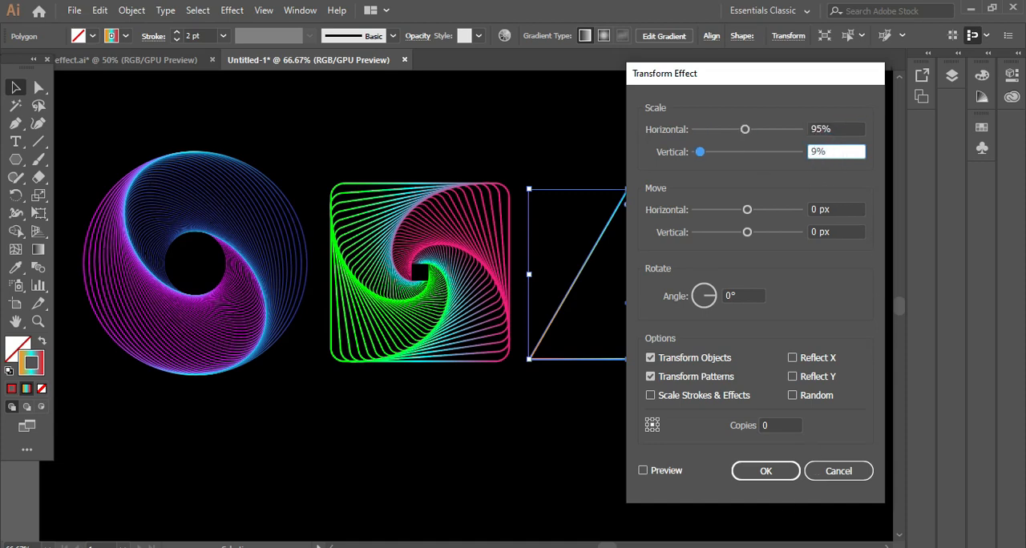
type("5")
left_click(643, 471)
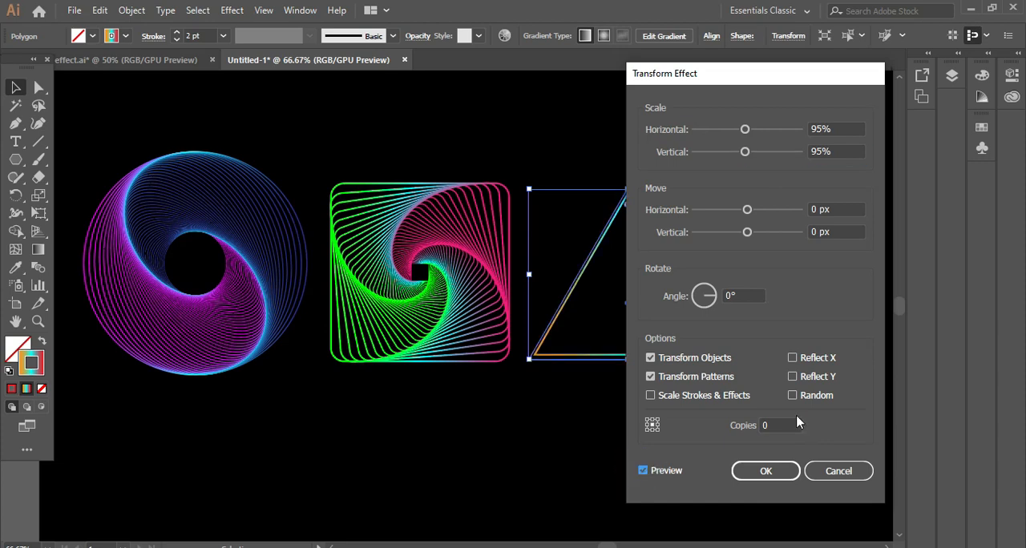
left_click_drag(781, 80, 347, 67)
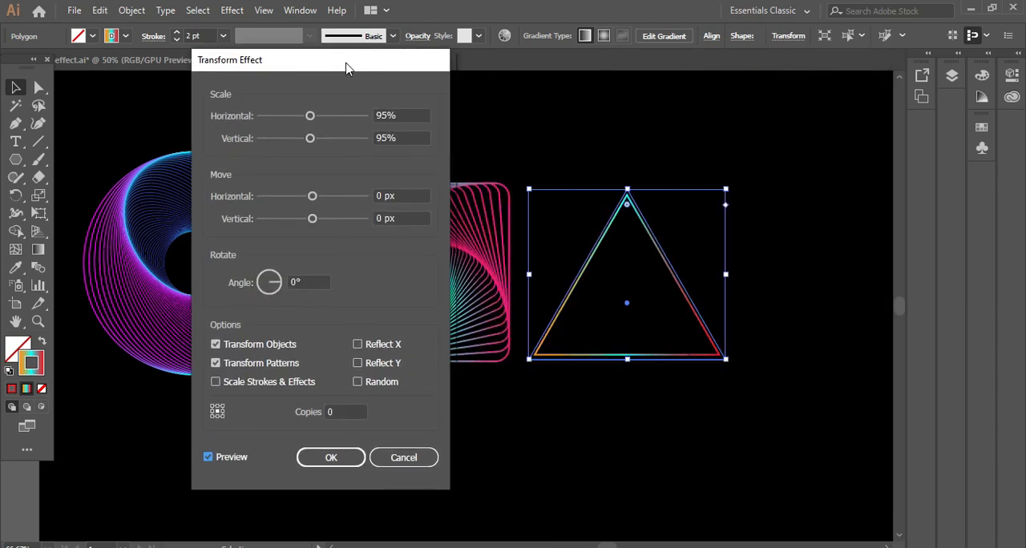
- Set the triangle's Transform effect to 50 copies with a 2° rotation and apply it
left_click(343, 413)
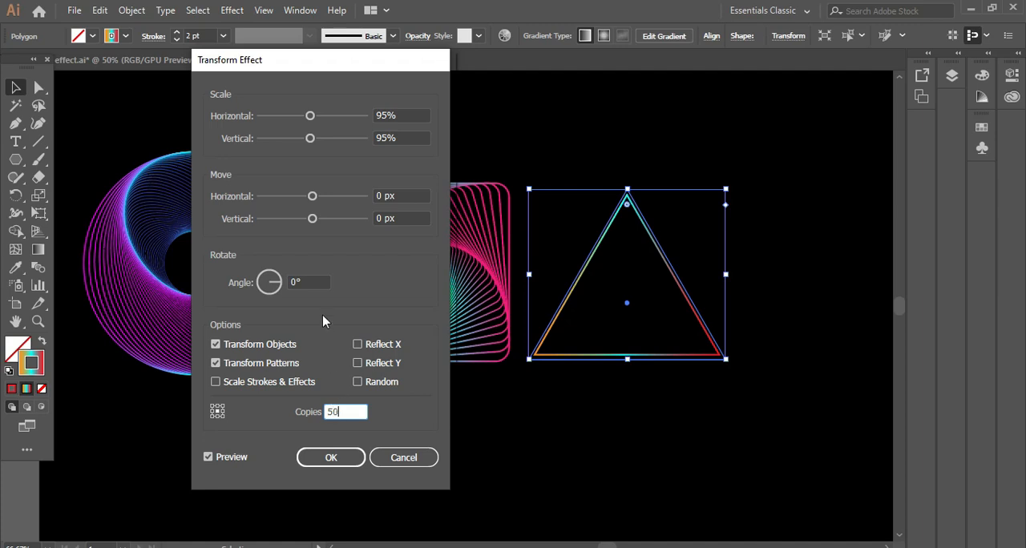
left_click(297, 283)
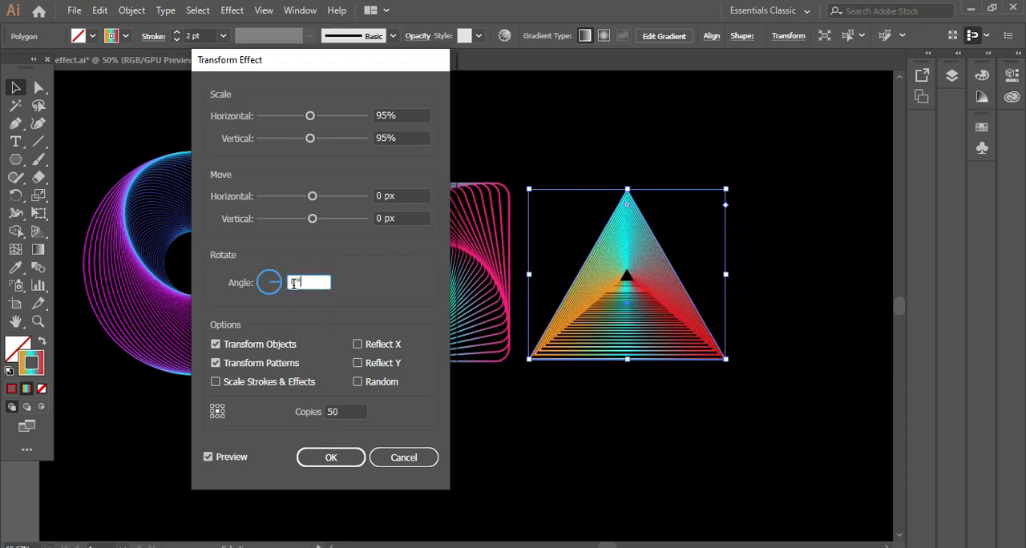
double_click(295, 282)
key("Up")
key("Up")
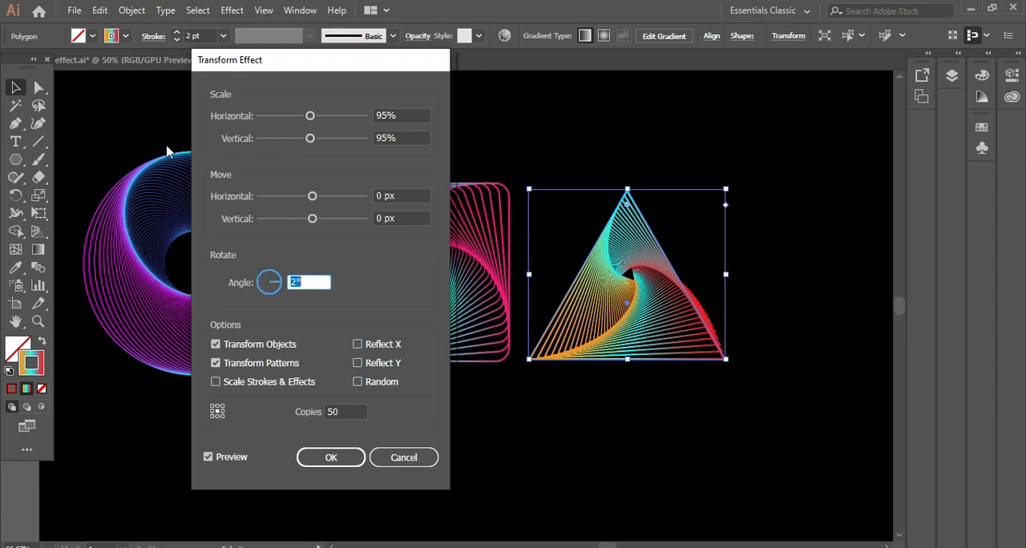
left_click(324, 458)
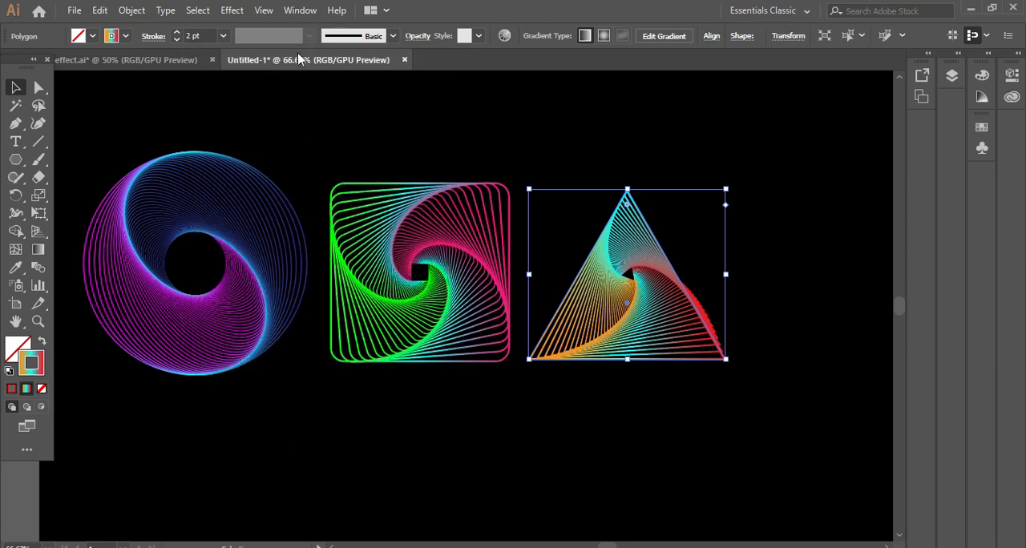
- Reduce the triangle spiral's stroke to 1 pt and slightly round its corners
left_click(178, 39)
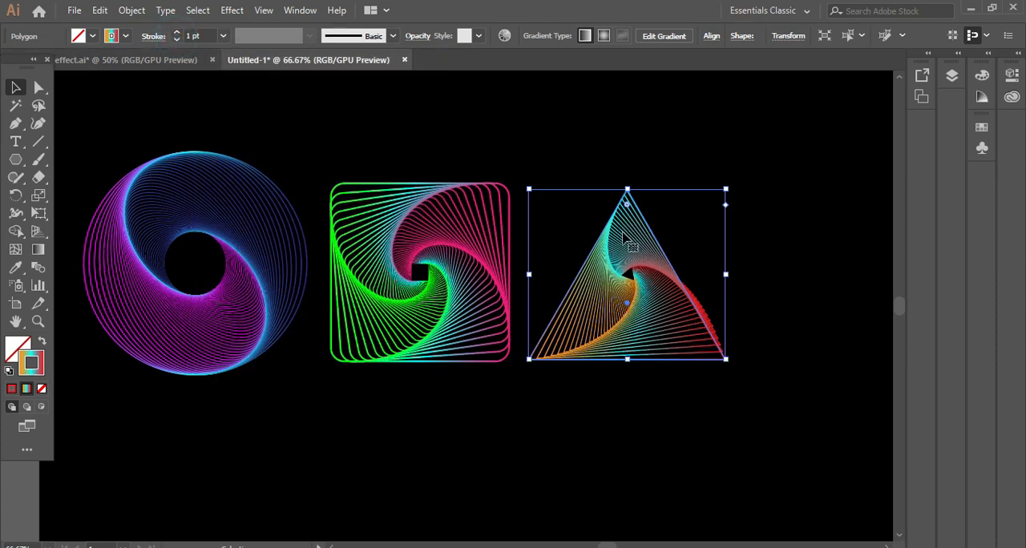
left_click_drag(627, 207, 624, 213)
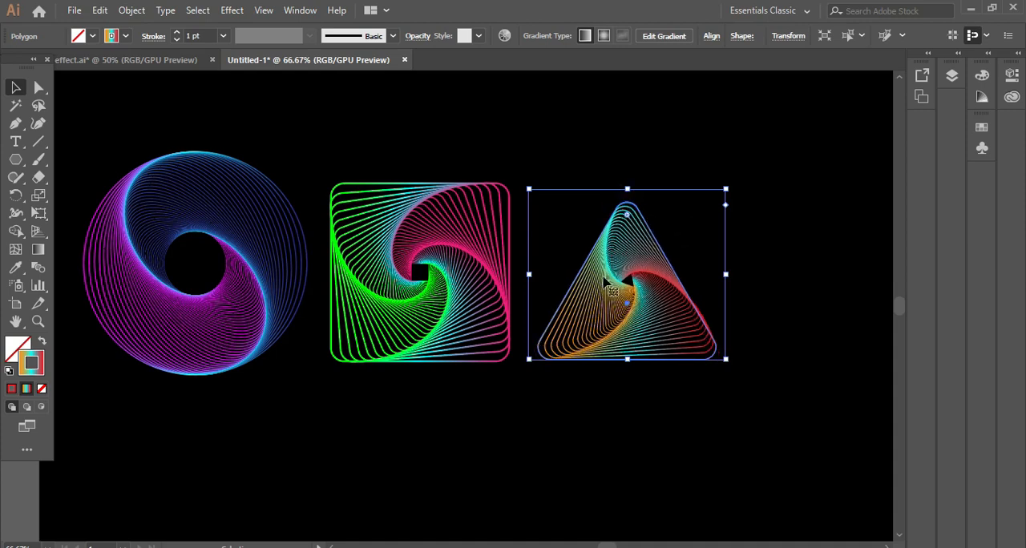
left_click(486, 495)
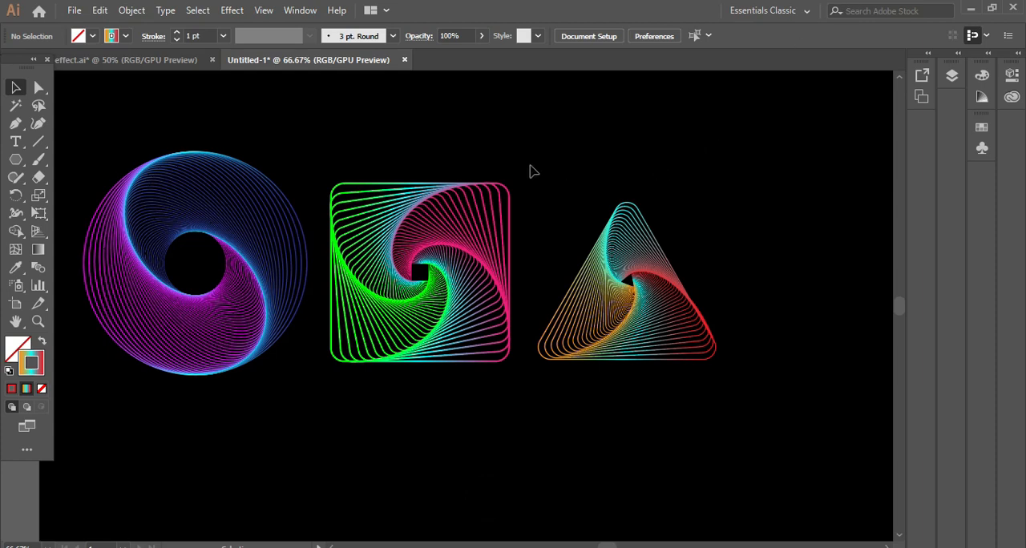
- Scale the triangle spiral up slightly from its upper outer corner
left_click_drag(565, 184, 767, 425)
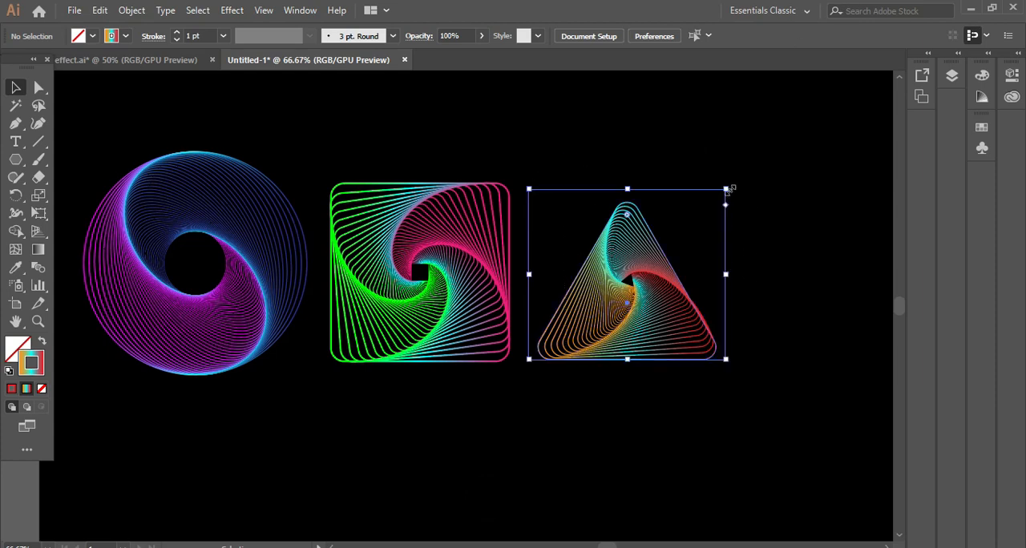
left_click_drag(726, 189, 735, 177)
left_click(607, 489)
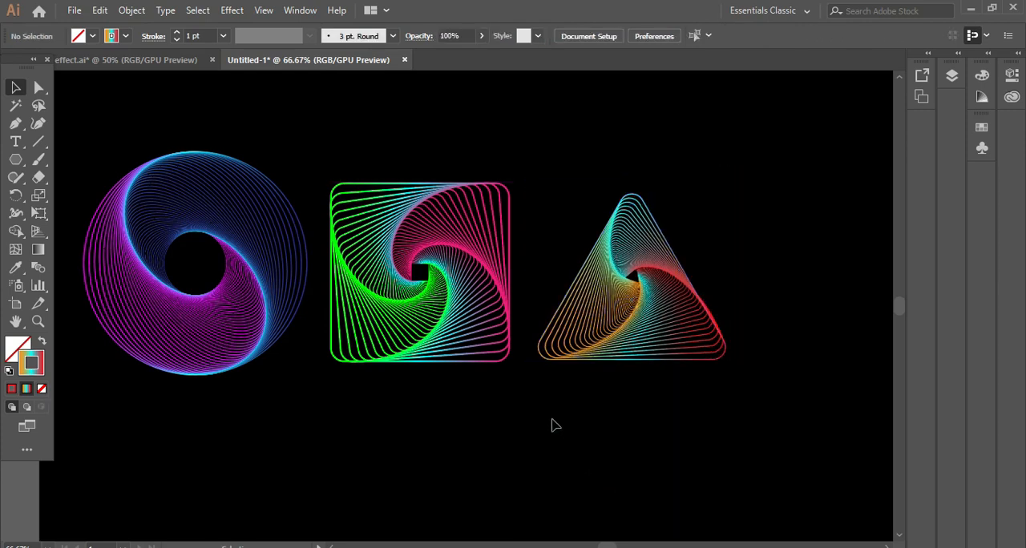
- Rearrange the spirals to clear the artboard's centre, with the triangle below the circle and the square on the opposite side
left_click_drag(546, 196, 707, 412)
left_click_drag(669, 307, 819, 305)
left_click_drag(362, 157, 178, 540)
scroll(522, 437, "up", 2)
left_click_drag(180, 166, 217, 294)
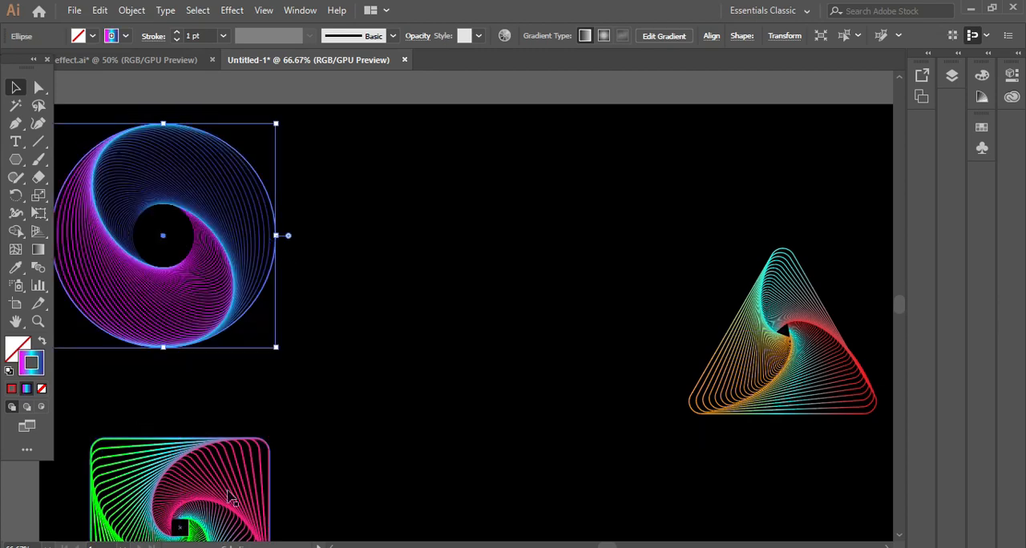
left_click_drag(239, 508, 856, 173)
left_click_drag(800, 372, 180, 502)
left_click(568, 413)
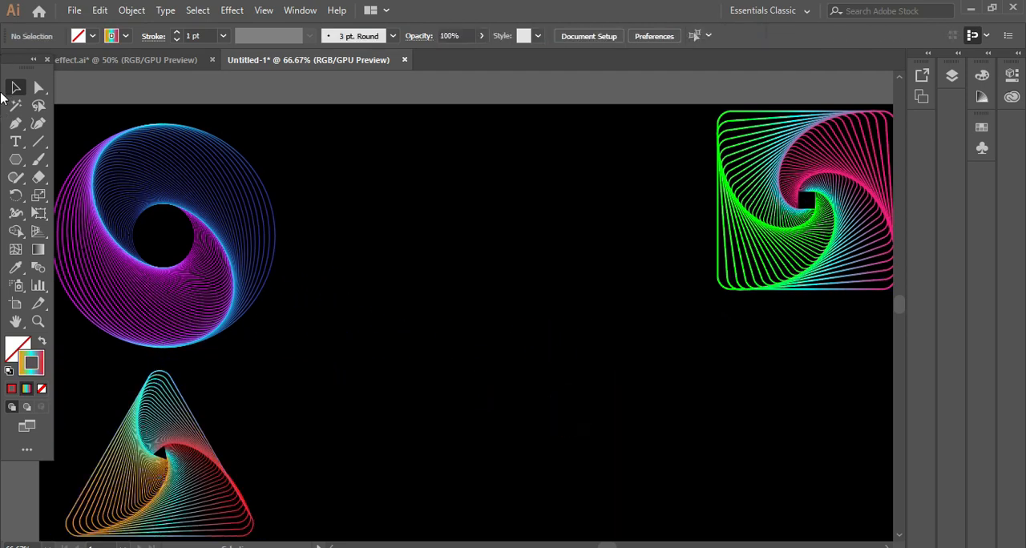
- Create a six-sided polygon with a 50 px radius in the empty area between the circle and square spirals
left_click(15, 162)
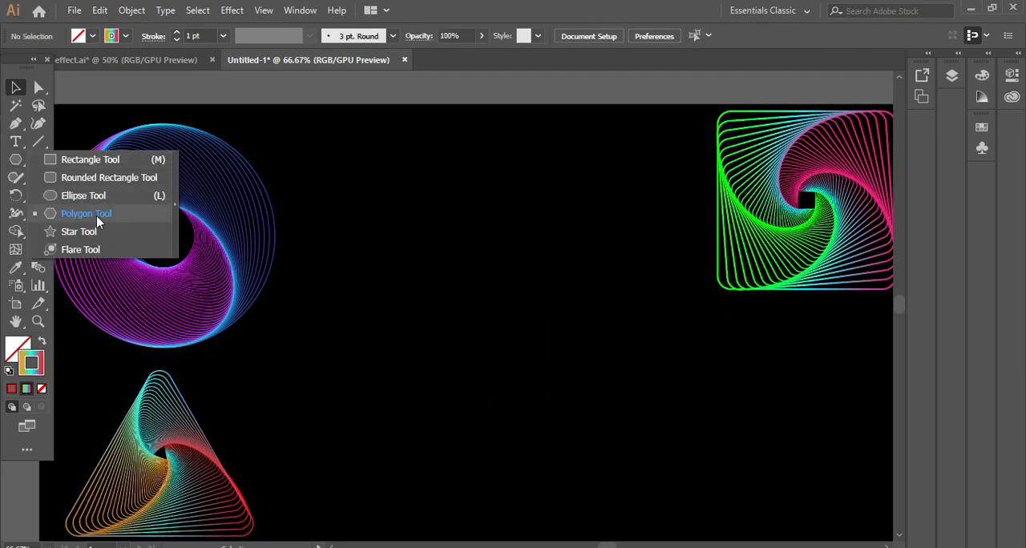
left_click(118, 215)
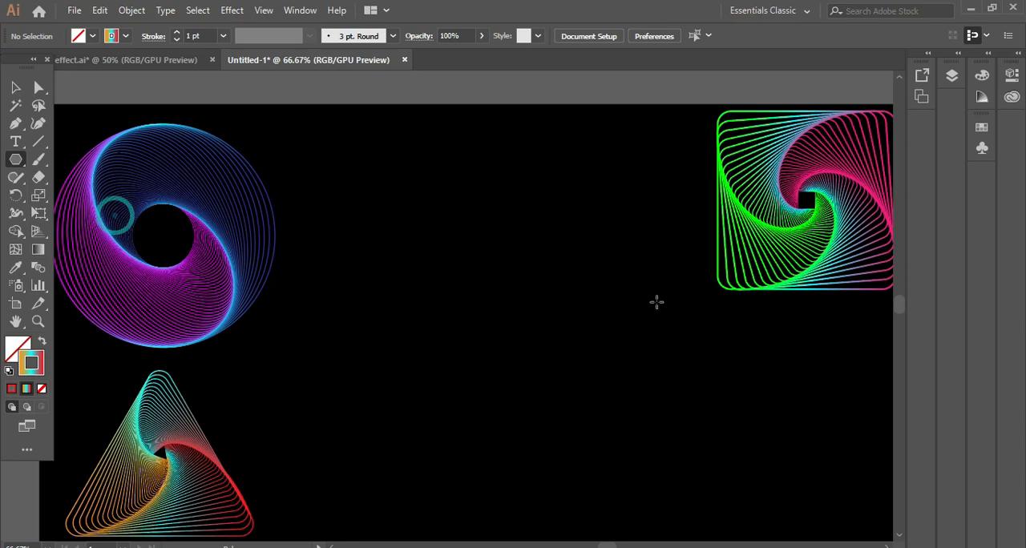
left_click(421, 228)
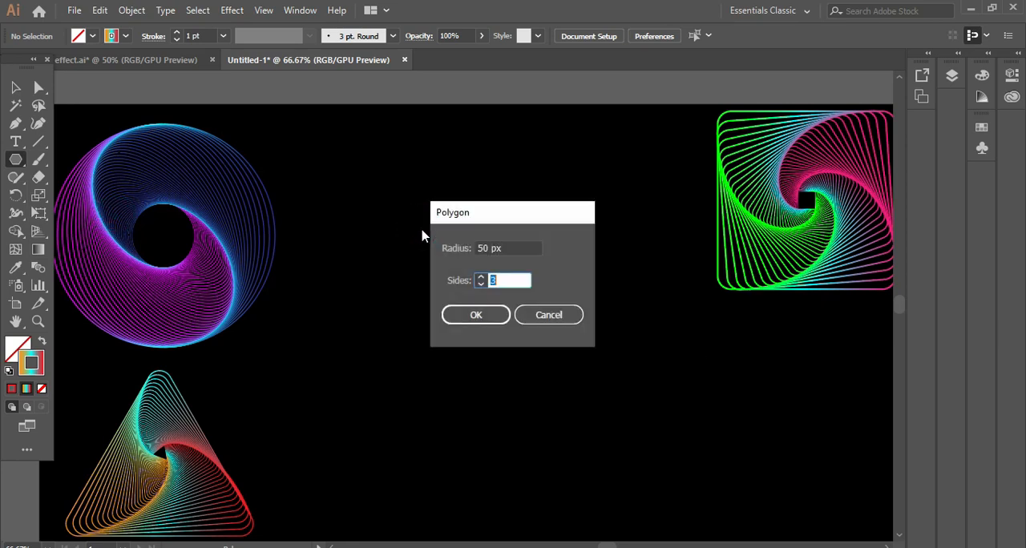
left_click(481, 277)
left_click(481, 276)
left_click(480, 276)
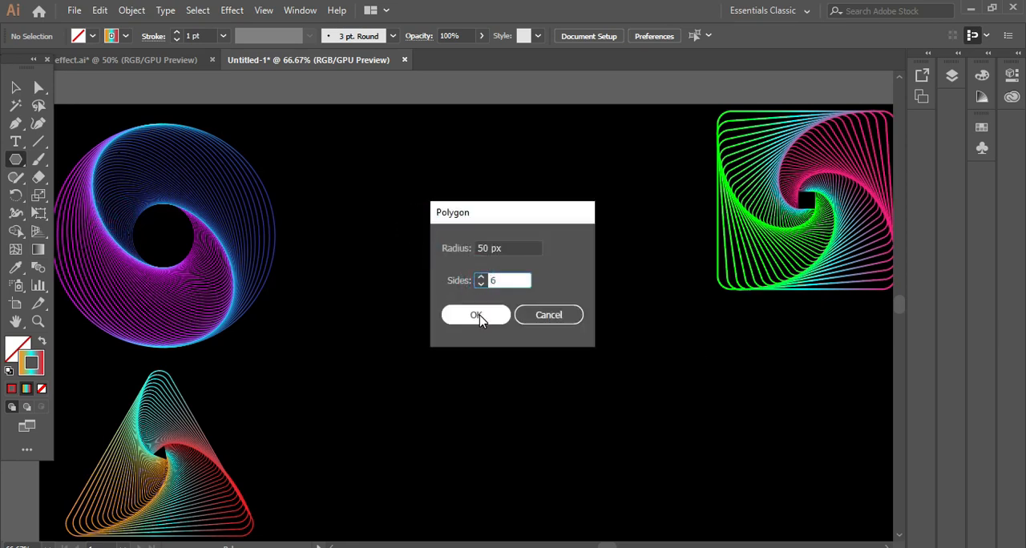
left_click(478, 316)
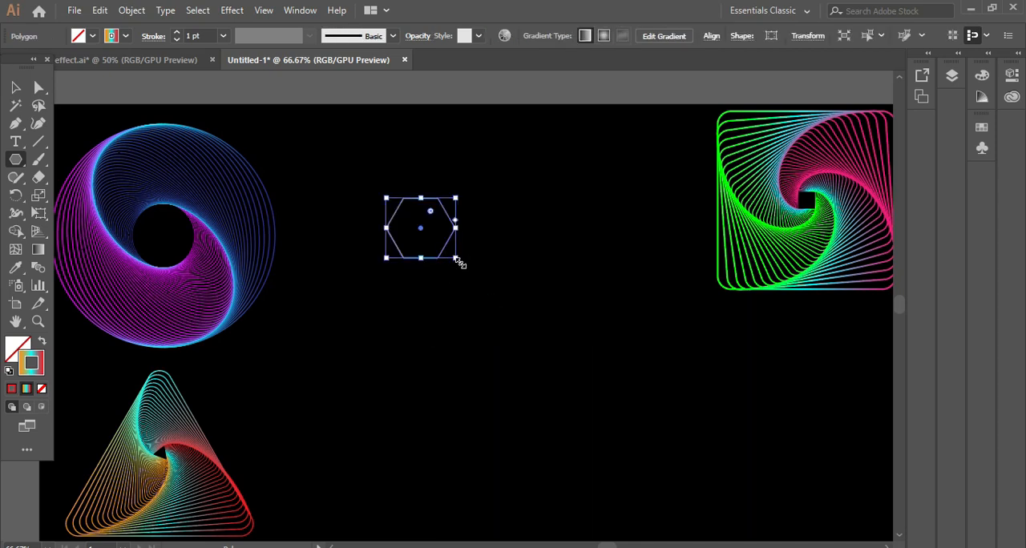
- Enlarge the hexagon to roughly the circle spiral's size and shift it slightly toward that spiral
left_click_drag(458, 262, 577, 396)
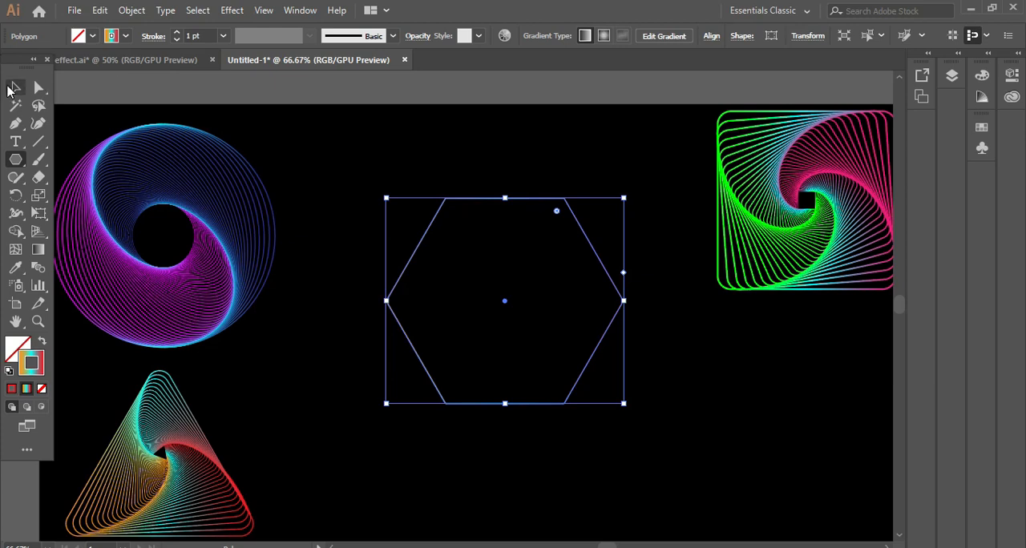
left_click(16, 85)
left_click(666, 368)
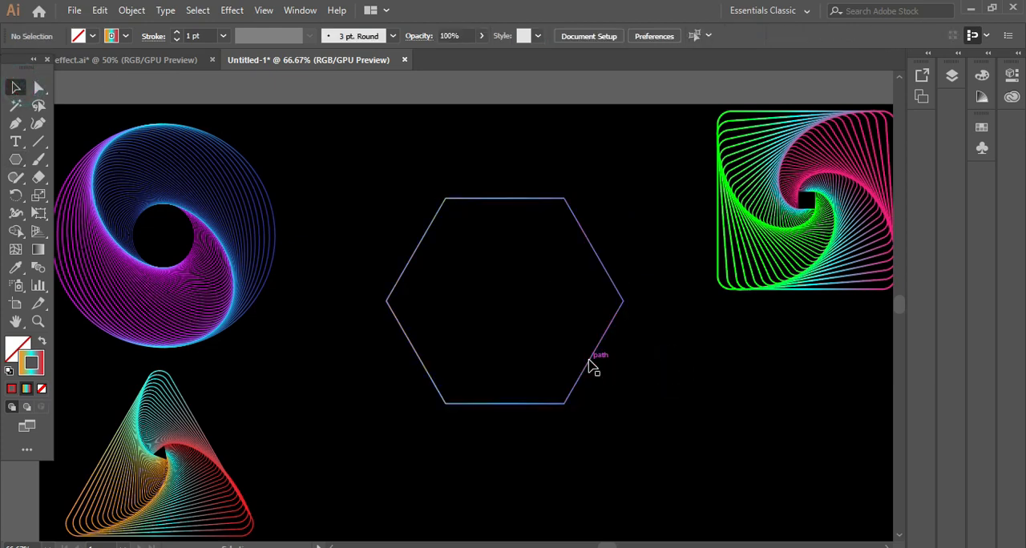
left_click_drag(591, 366, 562, 376)
scroll(565, 372, "down", 1)
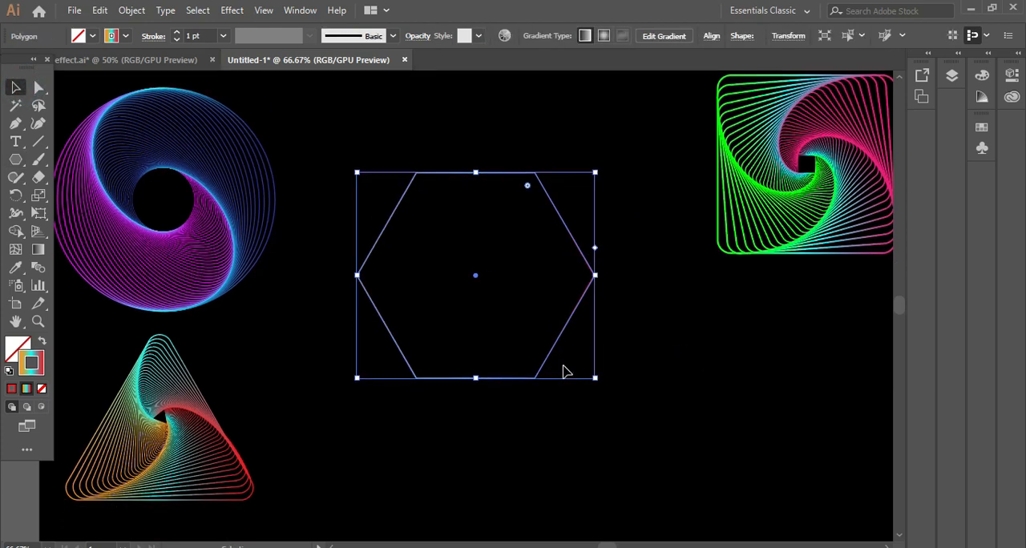
- Recolour the first stop of the hexagon's stroke gradient pink
left_click(298, 12)
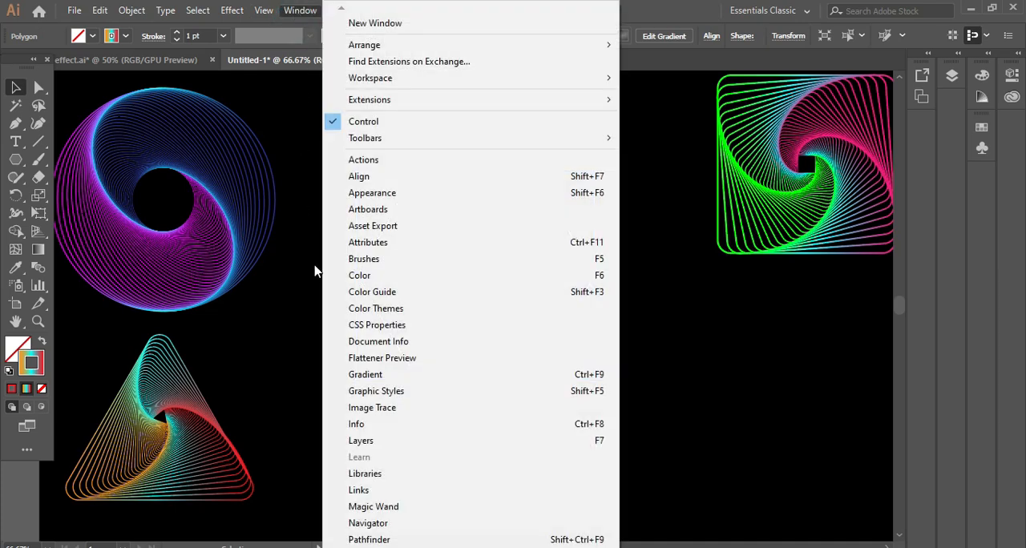
left_click(382, 377)
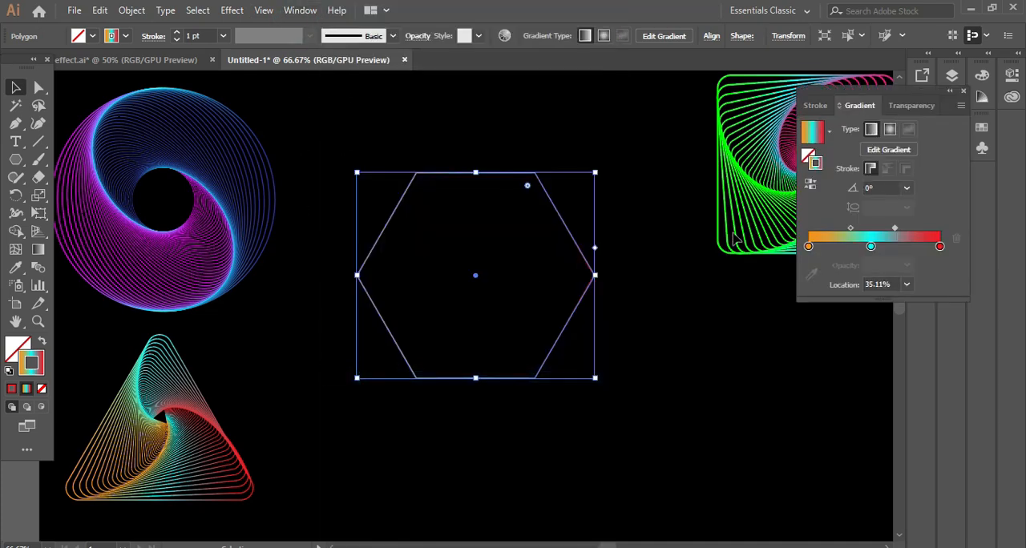
left_click(808, 246)
double_click(808, 246)
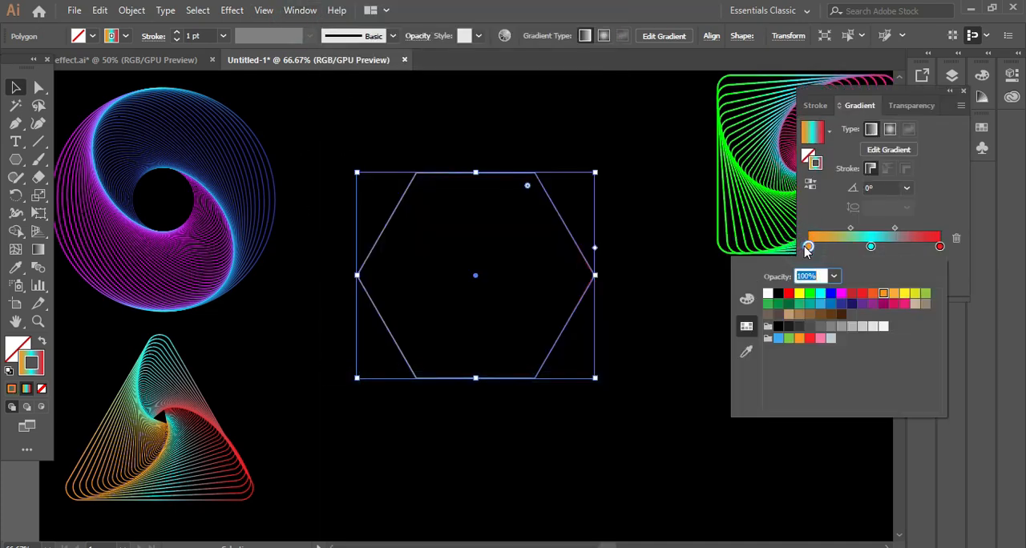
left_click(818, 339)
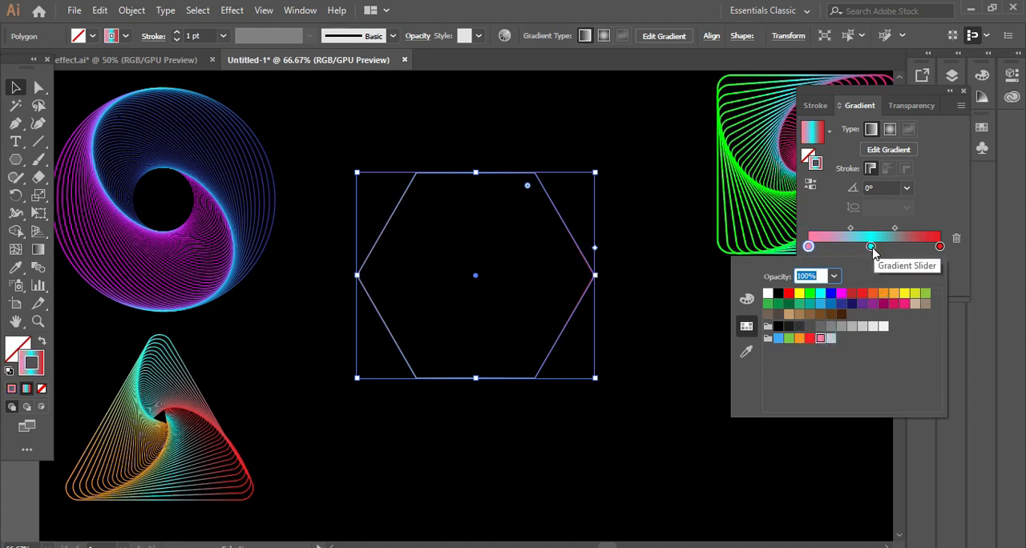
- Recolour the middle stop of the hexagon's stroke gradient from the swatches to a medium blue
left_click(871, 247)
double_click(872, 247)
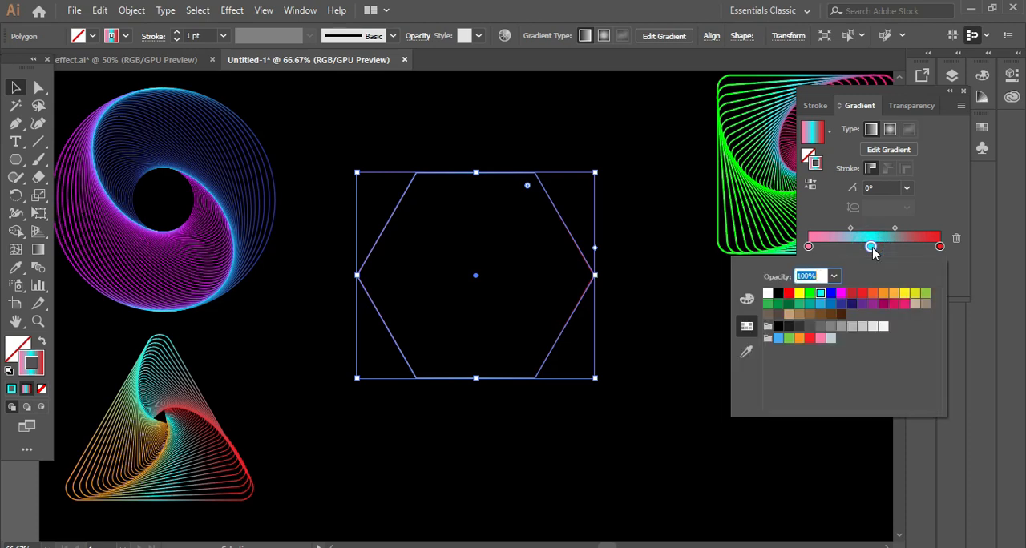
left_click(821, 305)
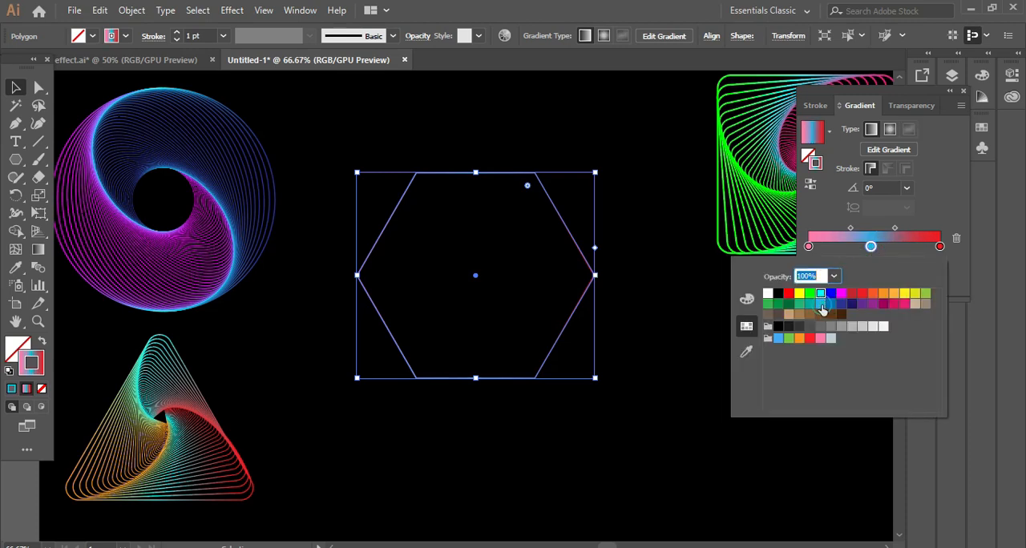
left_click(872, 247)
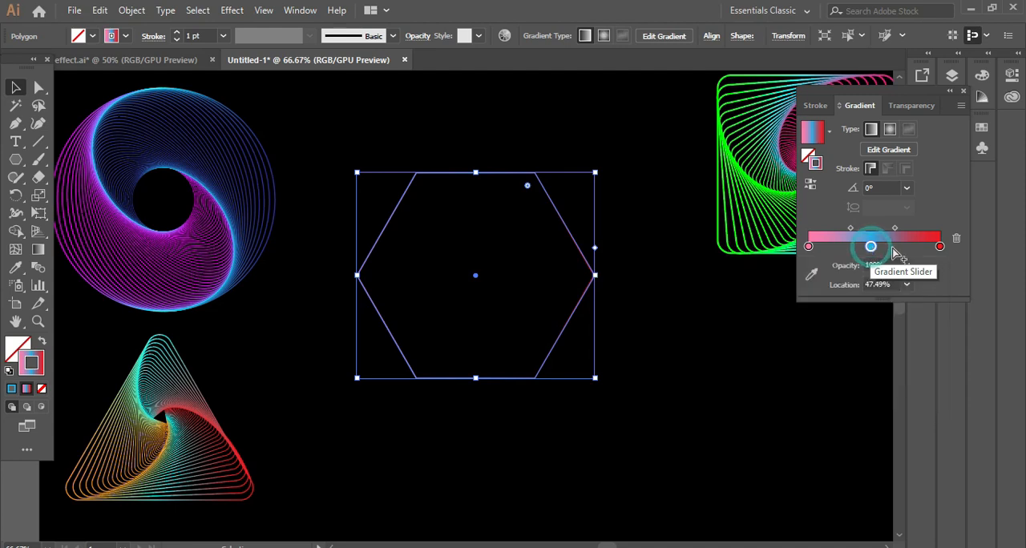
- Duplicate the blue gradient stop to 67.6%, colour the copy bright green, and nudge the blue stop toward the pink one
left_click_drag(873, 247, 903, 251)
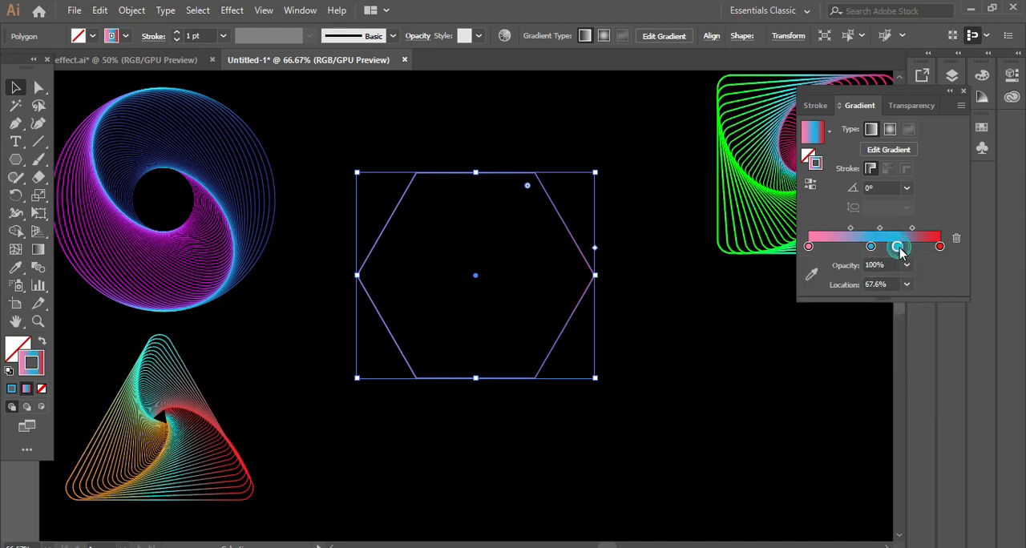
double_click(897, 247)
left_click(810, 295)
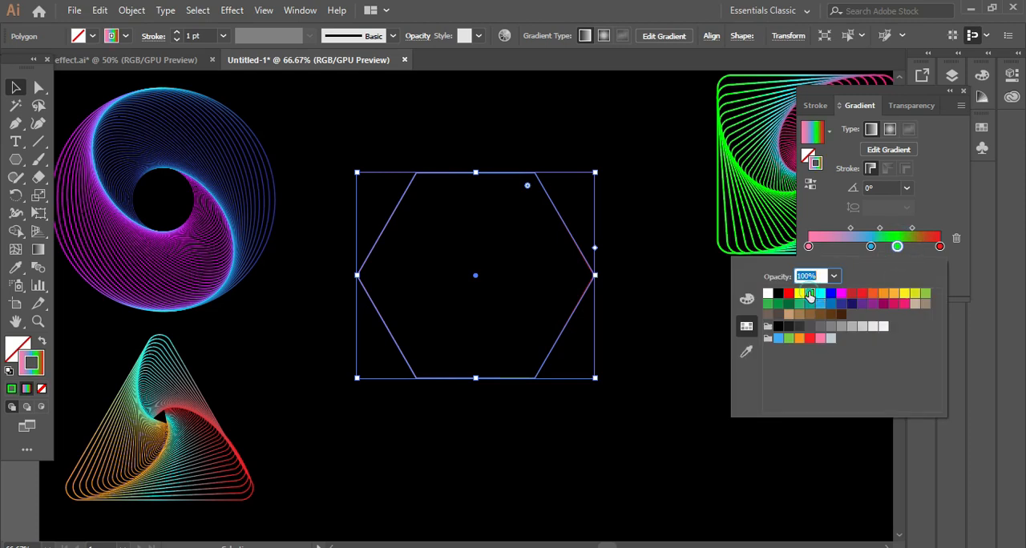
left_click(873, 249)
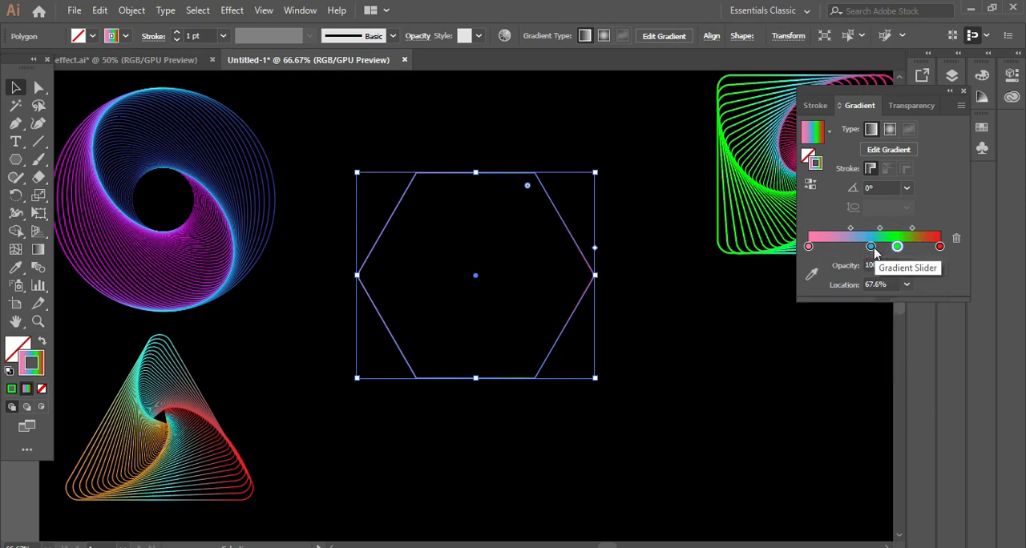
left_click_drag(873, 248, 867, 248)
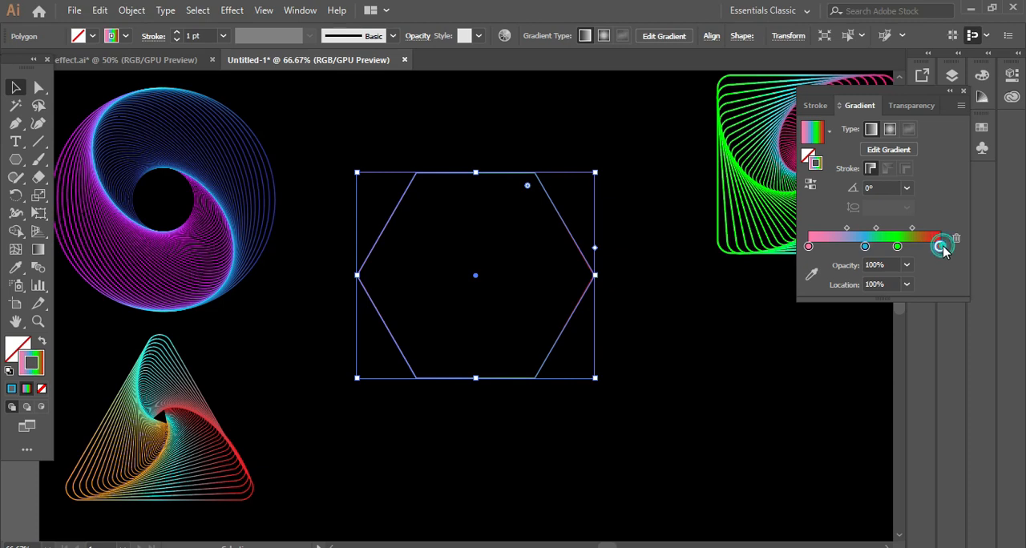
- Recolour the last stop of the hexagon's stroke gradient yellow and close the gradient settings
double_click(940, 247)
left_click(905, 293)
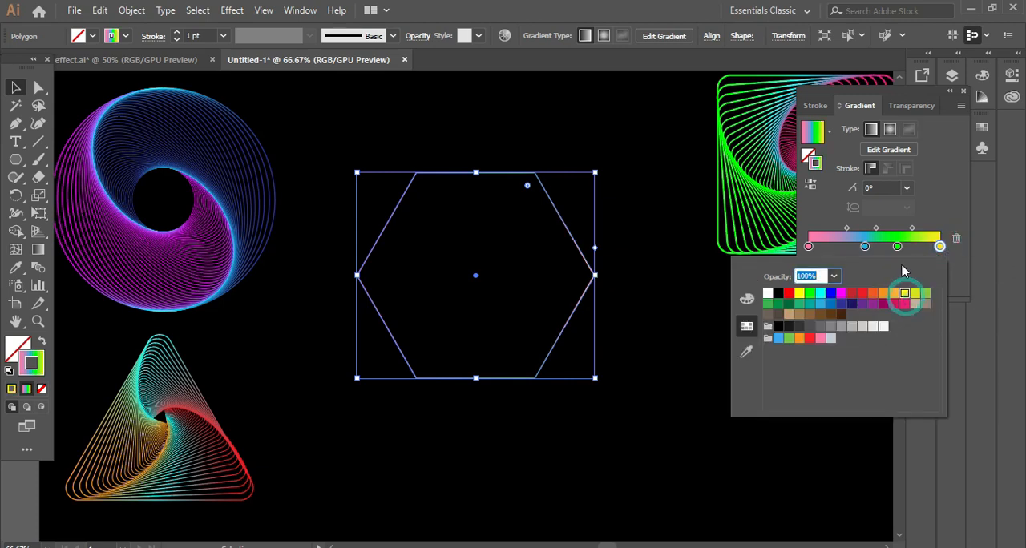
left_click(963, 93)
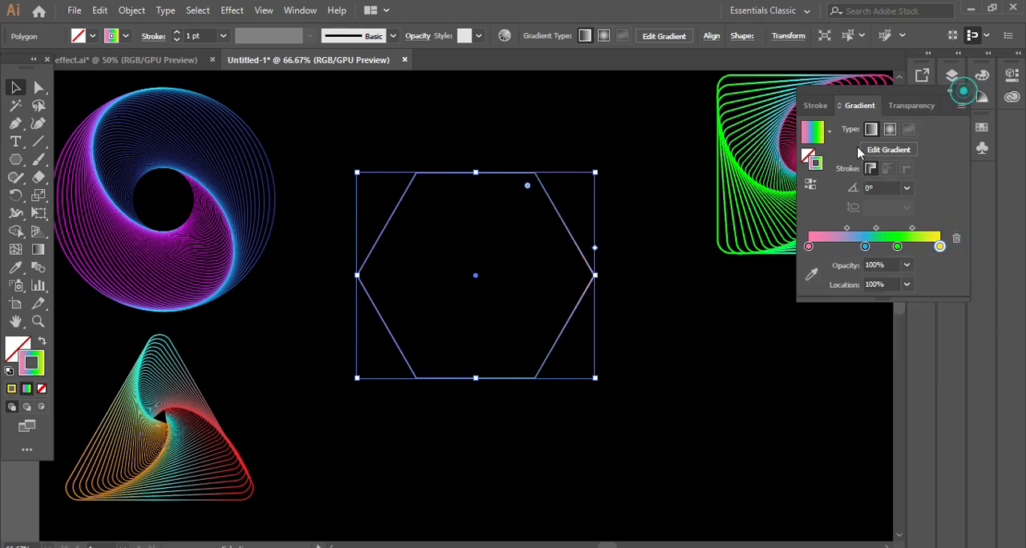
left_click(963, 93)
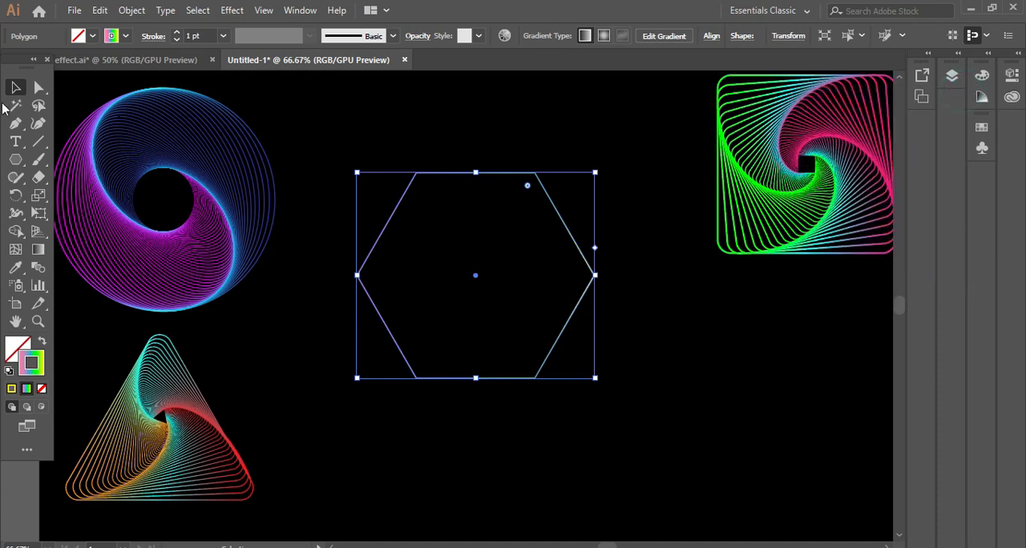
- Start a Transform effect on the hexagon with preview on and scale it to 95% horizontally and vertically
left_click(232, 10)
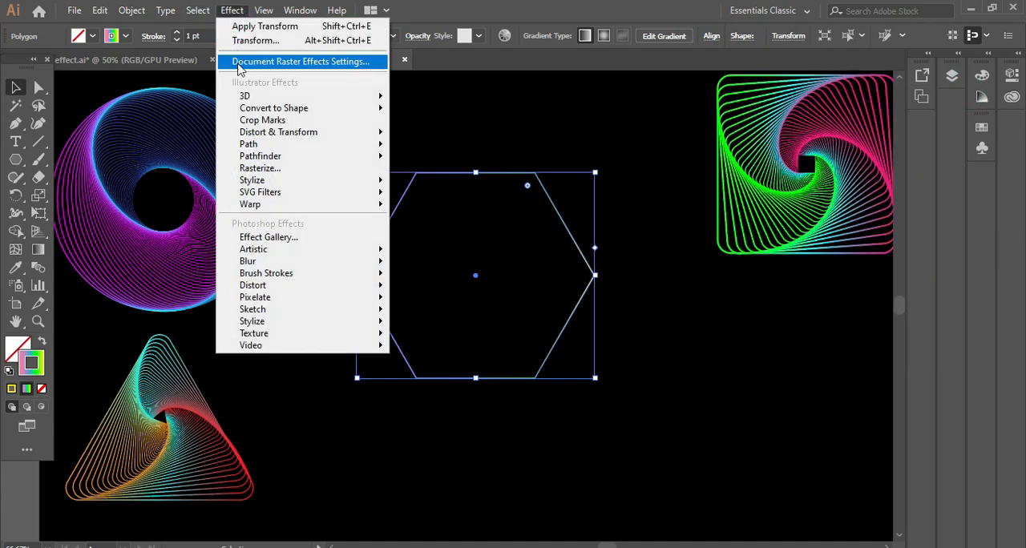
mouse_move(298, 134)
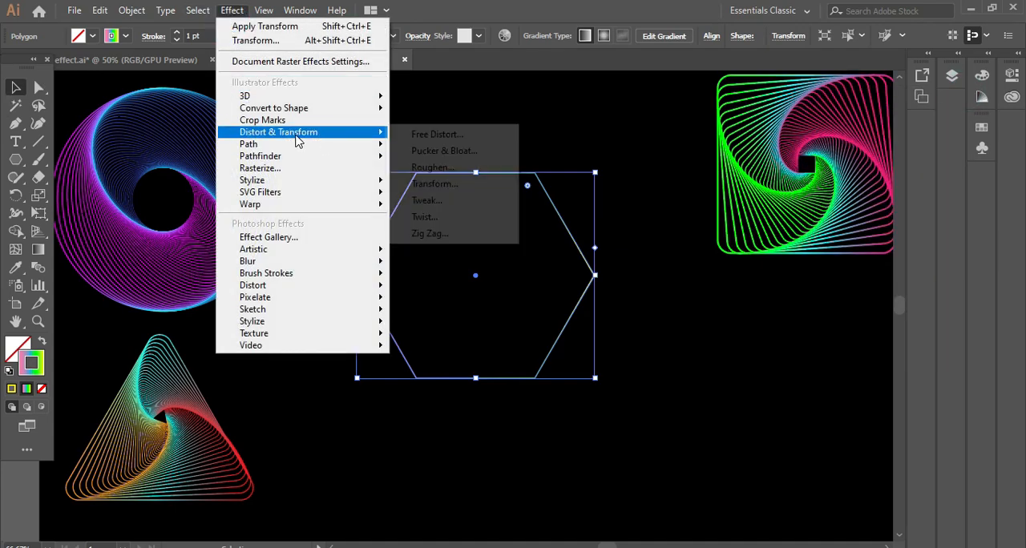
left_click(422, 187)
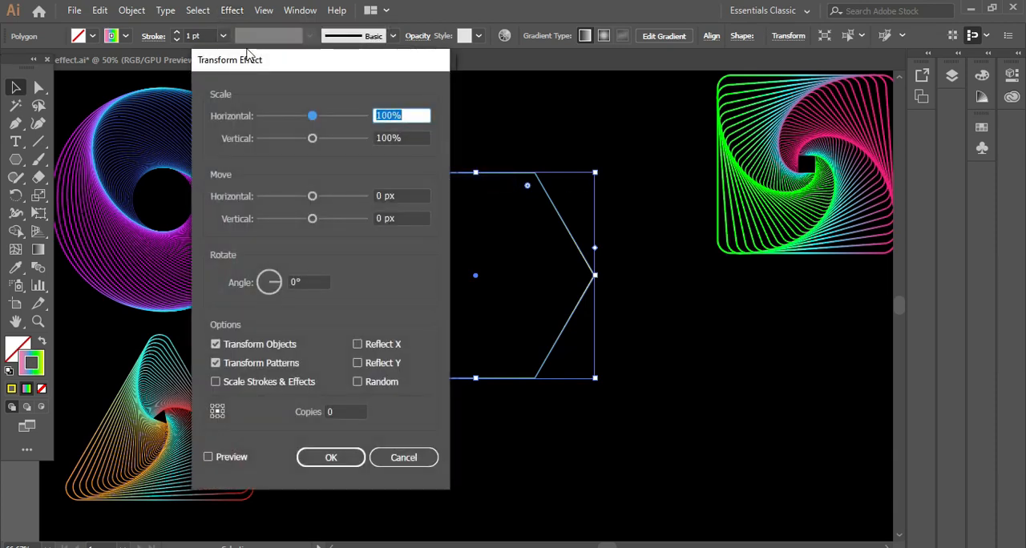
left_click_drag(290, 67, 703, 86)
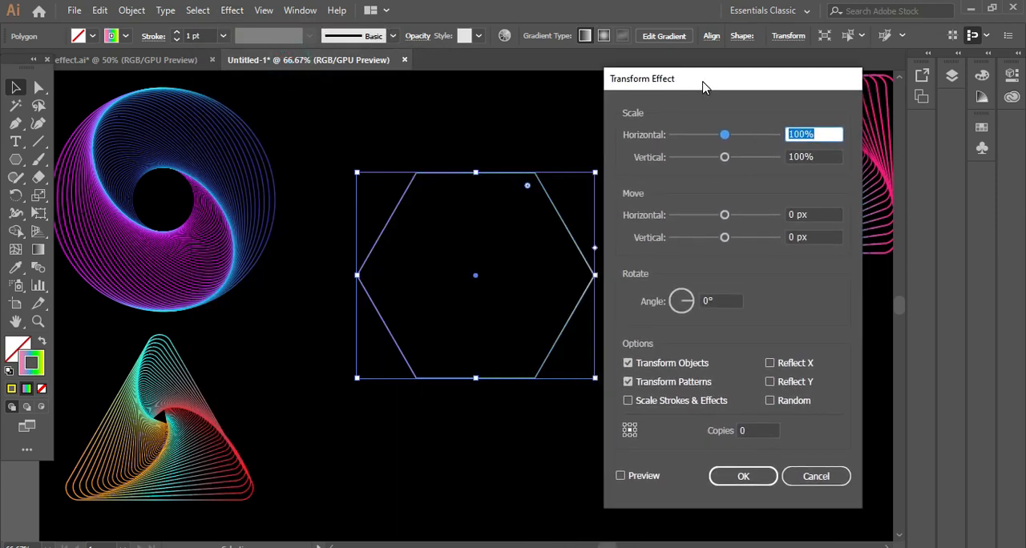
left_click(620, 477)
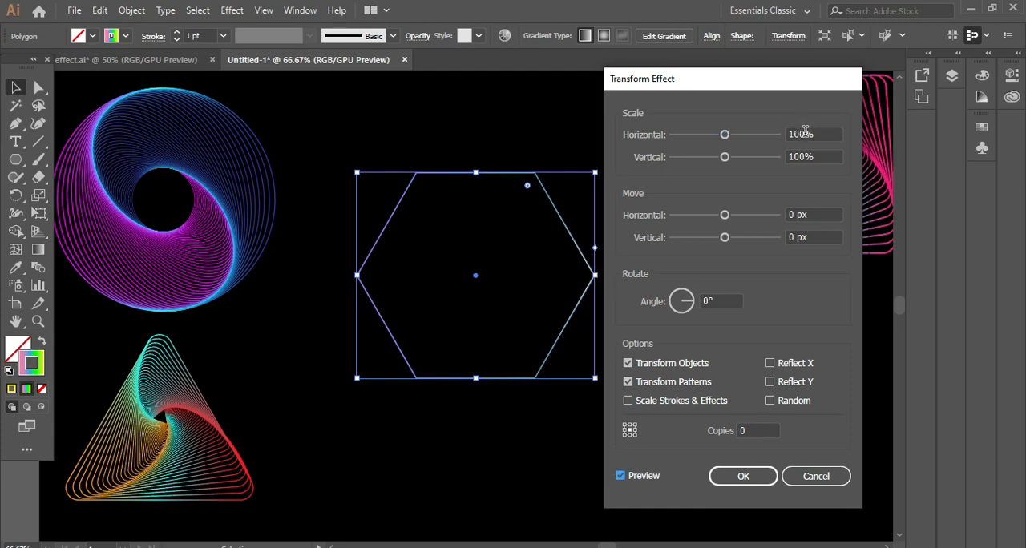
double_click(805, 133)
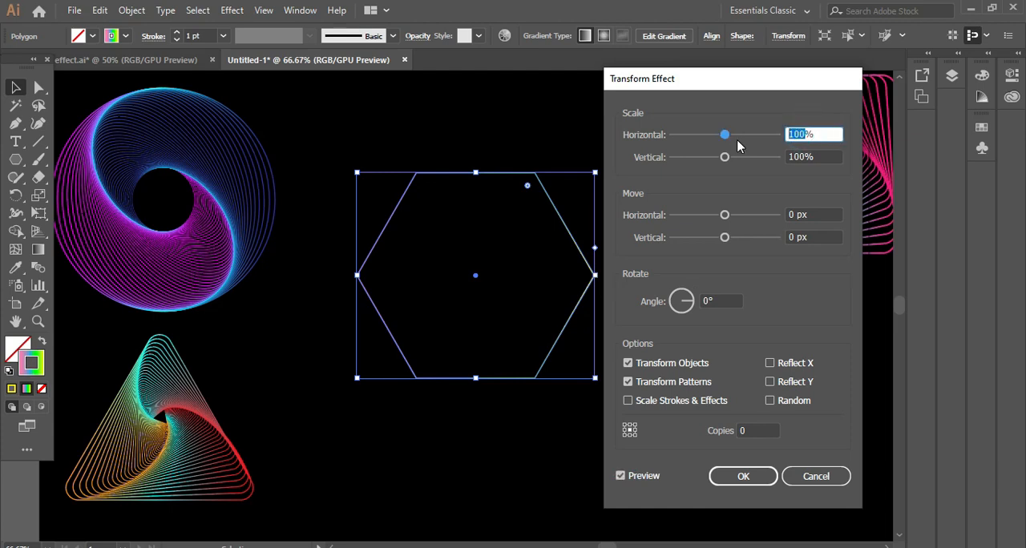
type("95")
double_click(810, 157)
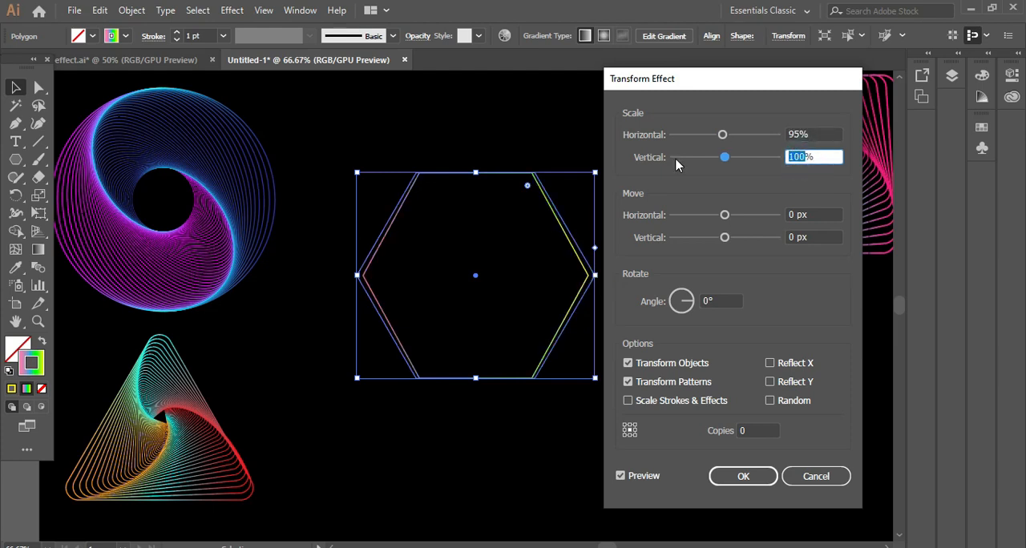
type("95")
- Raise the number of copies in the hexagon's Transform effect to 37
left_click_drag(745, 430, 726, 439)
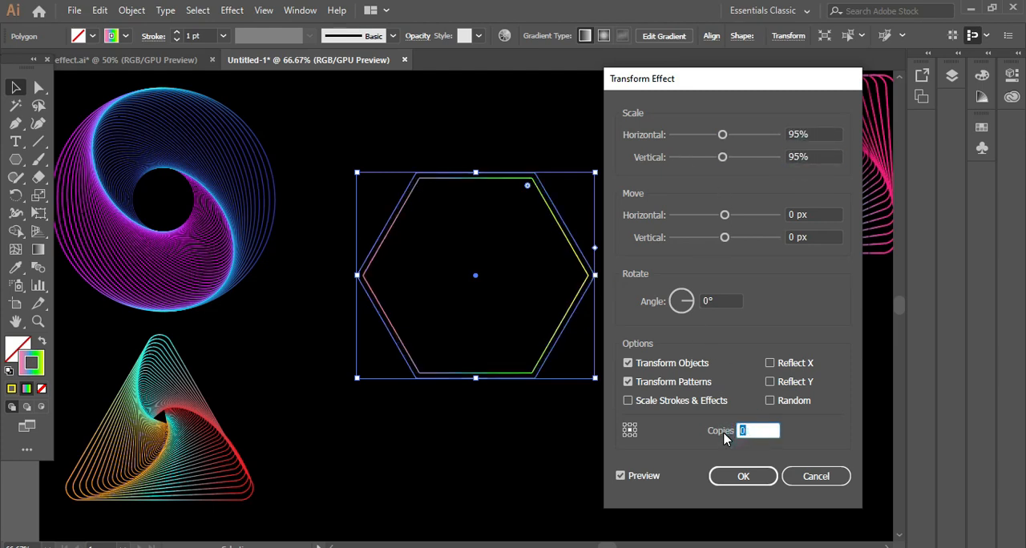
key("Up")
key("Up")
key("Up")
key("Up")
key("Up")
key("Up")
key("Up")
key("Up")
key("Up")
key("Up")
key("Up")
key("Up")
key("Up")
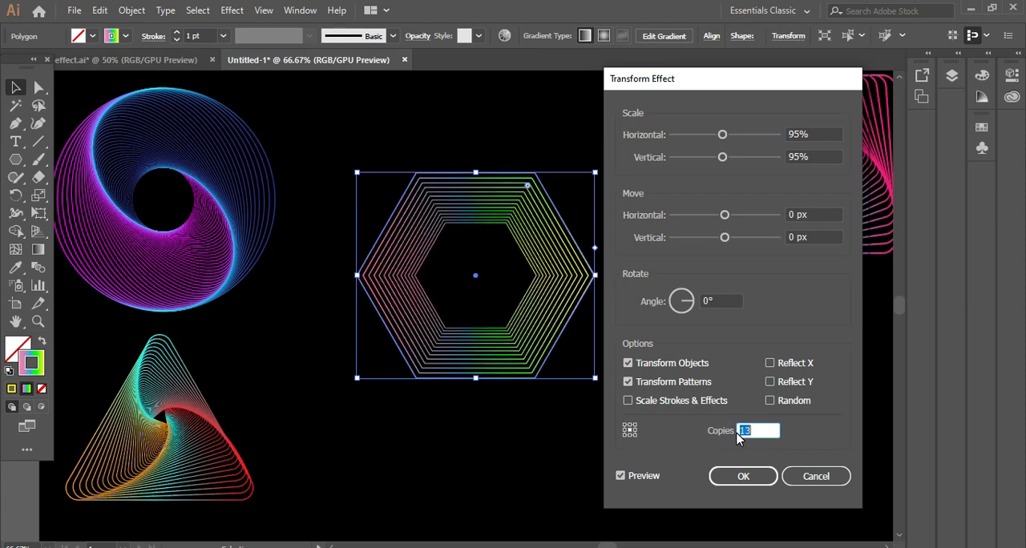
key("Up")
key("Up")
key("Up")
key("Up")
key("Up")
key("Up")
key("Up")
key("Up")
key("Up")
key("Up")
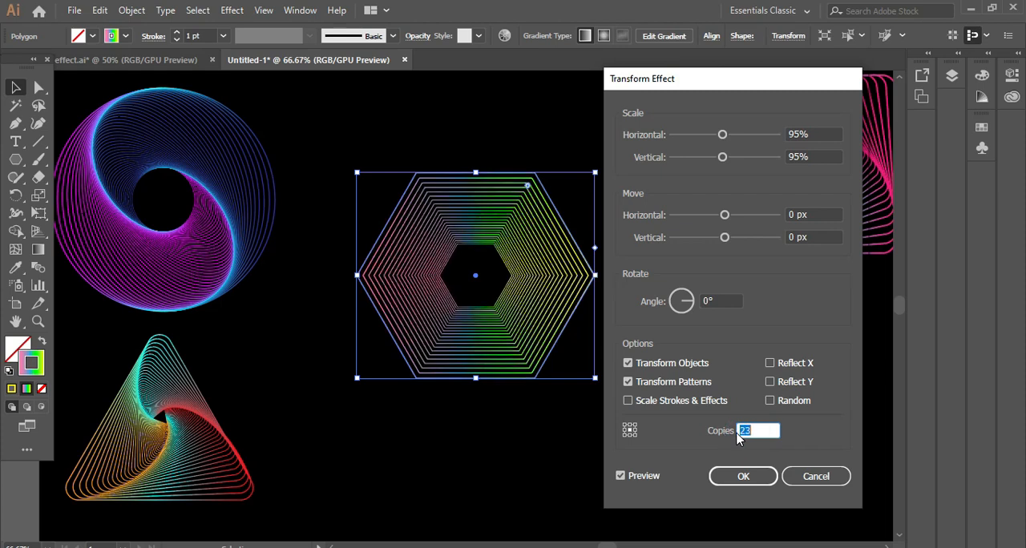
key("Up")
key("Up")
key("Up")
key("Up")
key("Up")
key("Up")
key("Up")
key("Up")
key("Up")
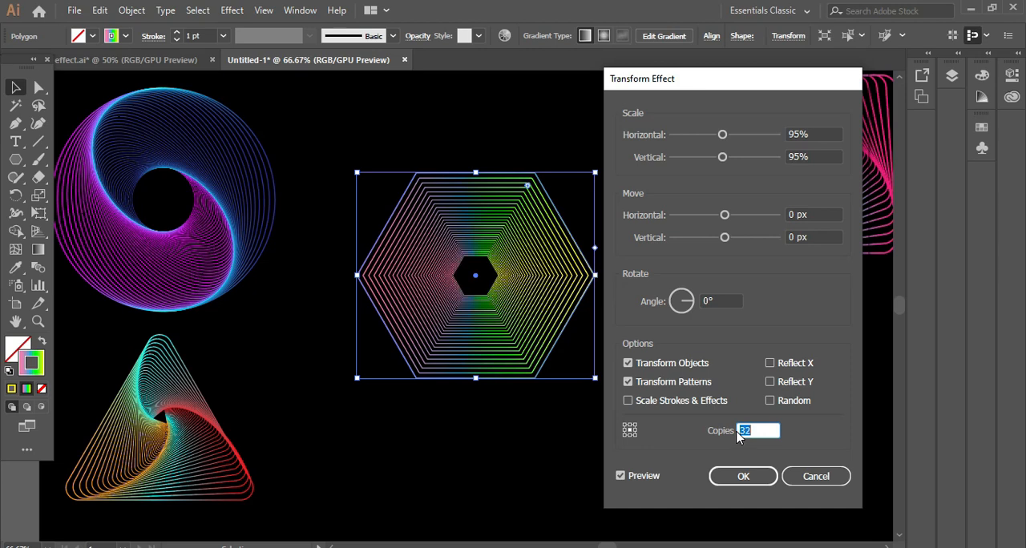
key("Up")
key("Up")
key("Up")
key("Up")
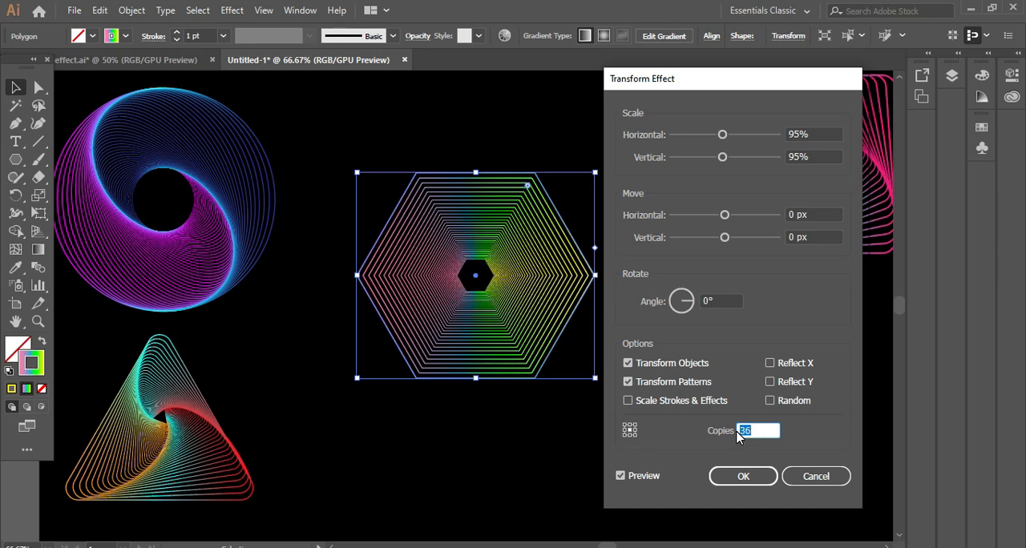
key("Up")
- Set the hexagon effect's rotation angle to 5°, increase the copies to 43, and apply the effect
left_click(708, 301)
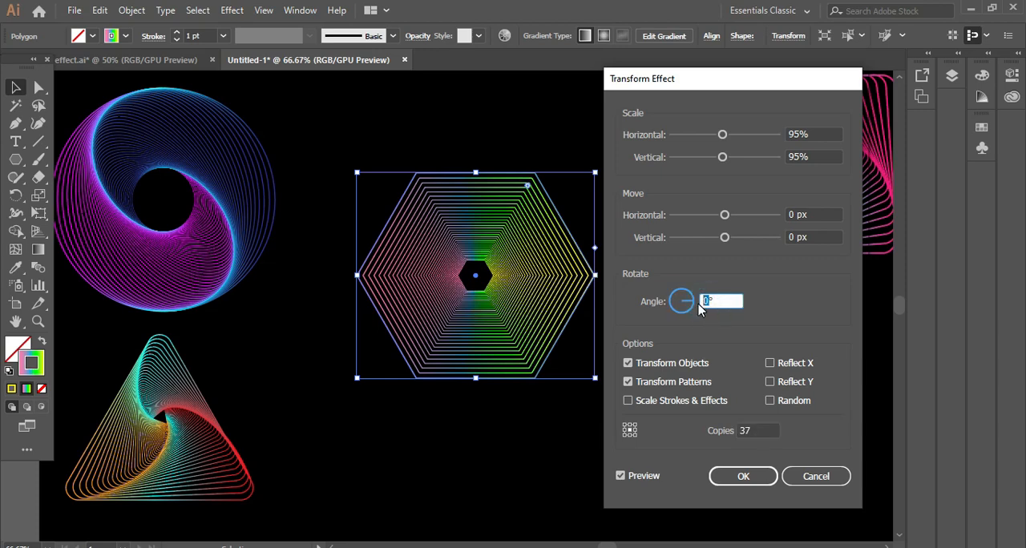
key("Up")
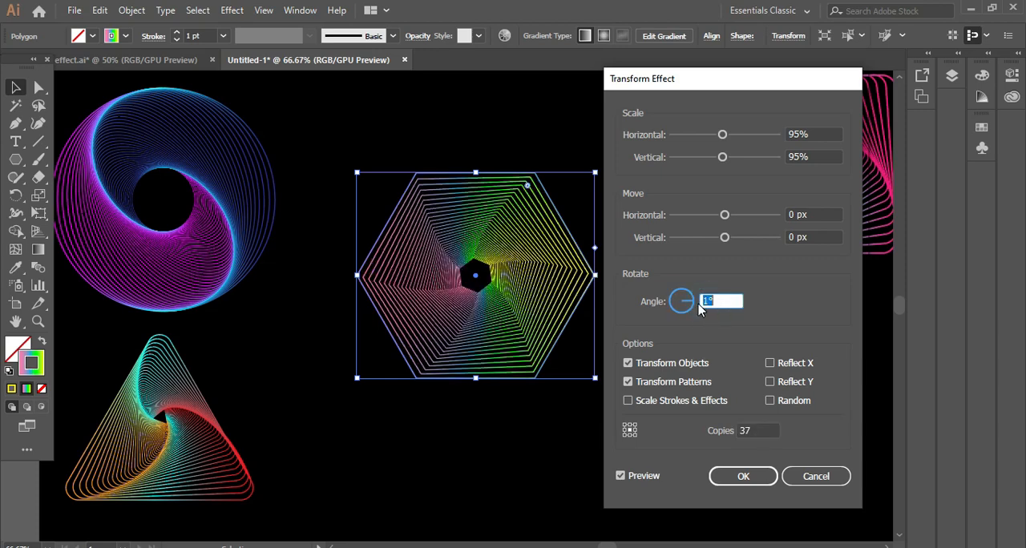
key("Up")
key("Up")
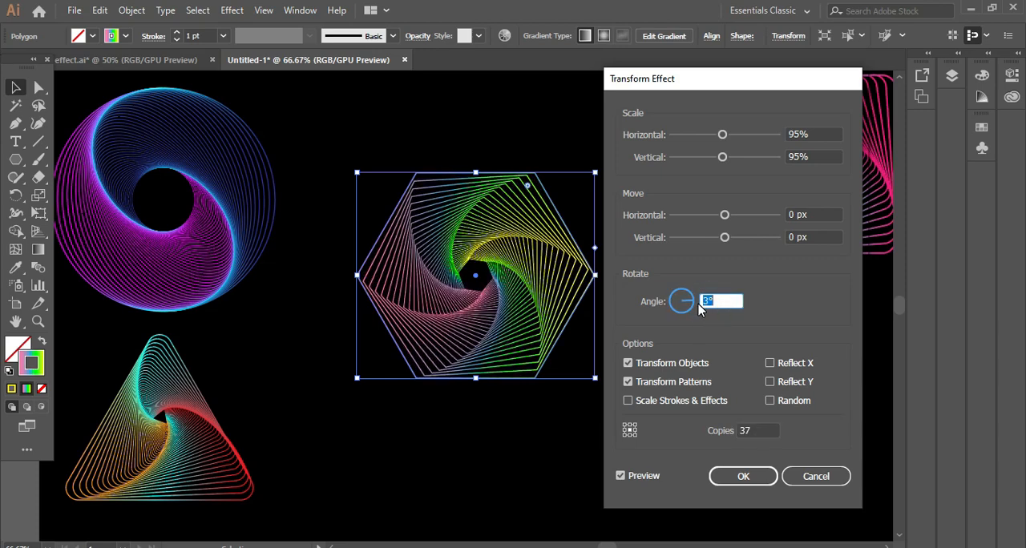
key("Up")
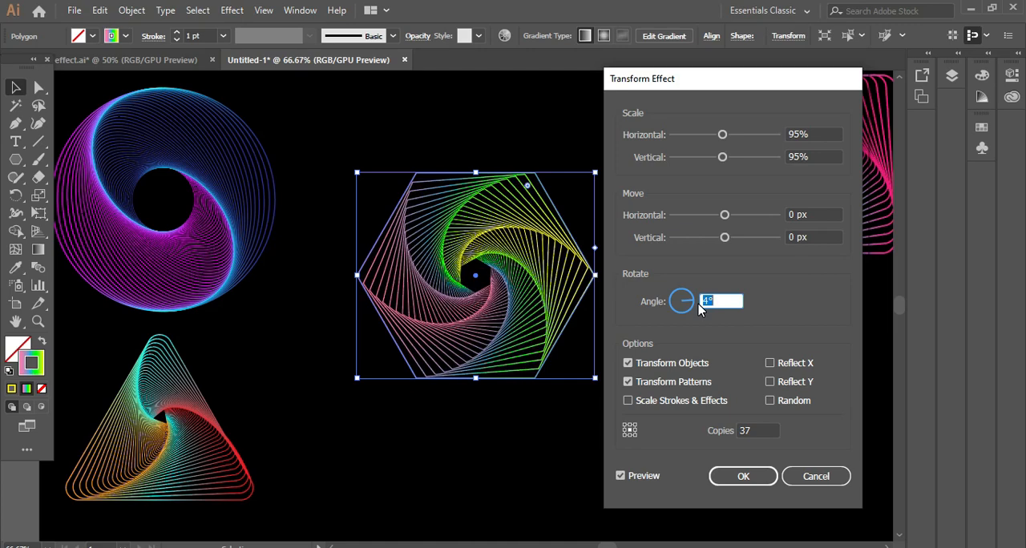
key("Up")
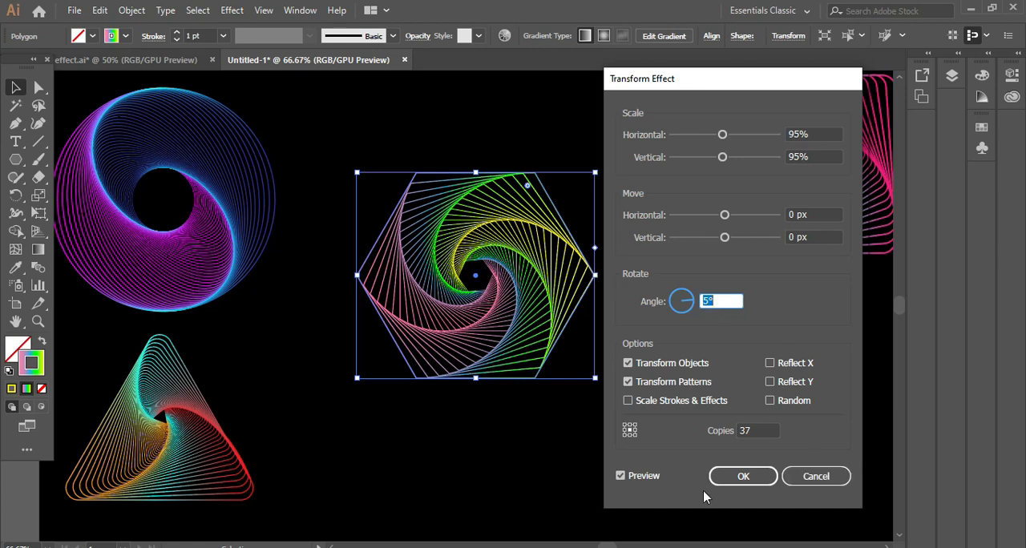
left_click(751, 432)
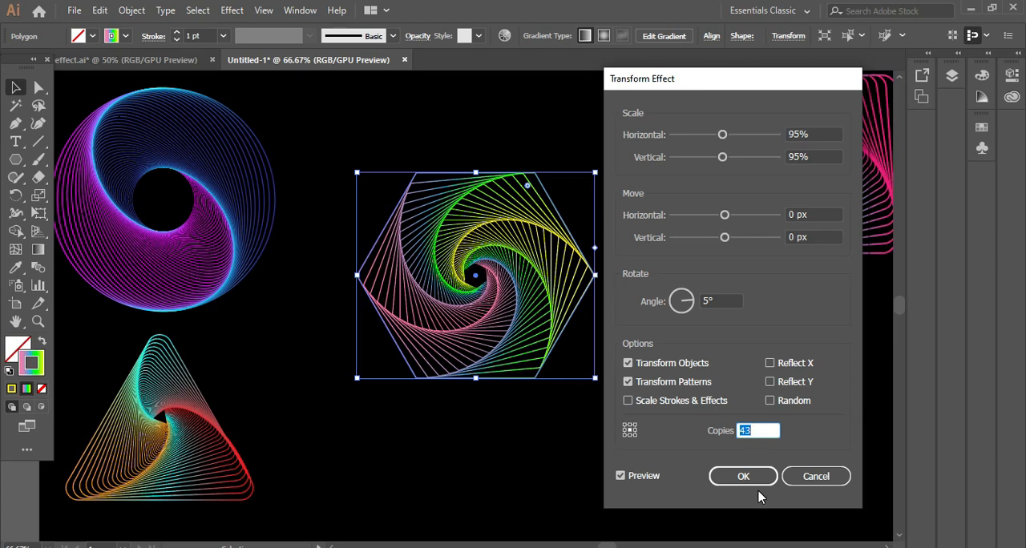
left_click(759, 480)
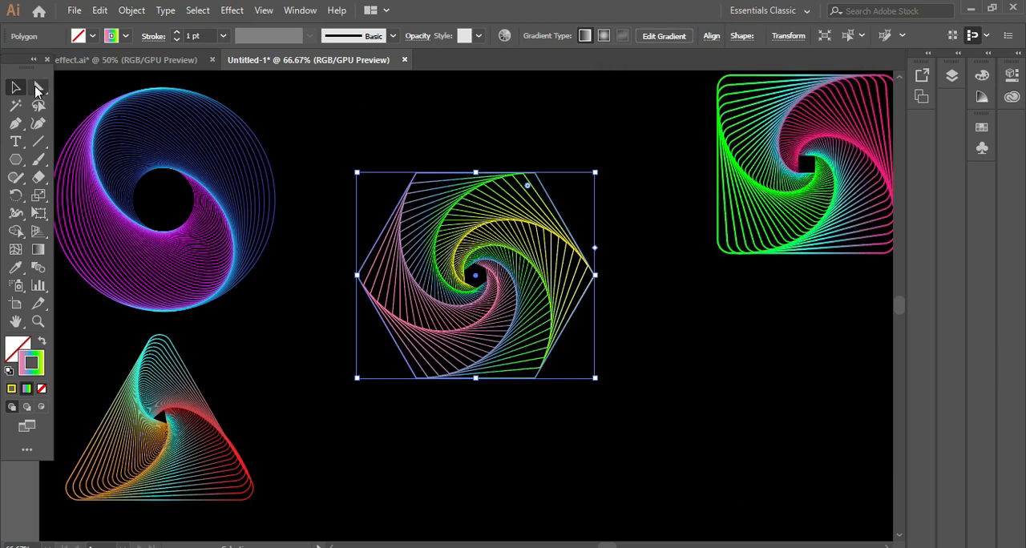
- Round all the hexagon's corners slightly, set its stroke weight to 2 pt, and deselect it
left_click(37, 88)
mouse_move(529, 190)
left_mouse_down()
mouse_move(531, 178)
mouse_move(527, 194)
left_mouse_up()
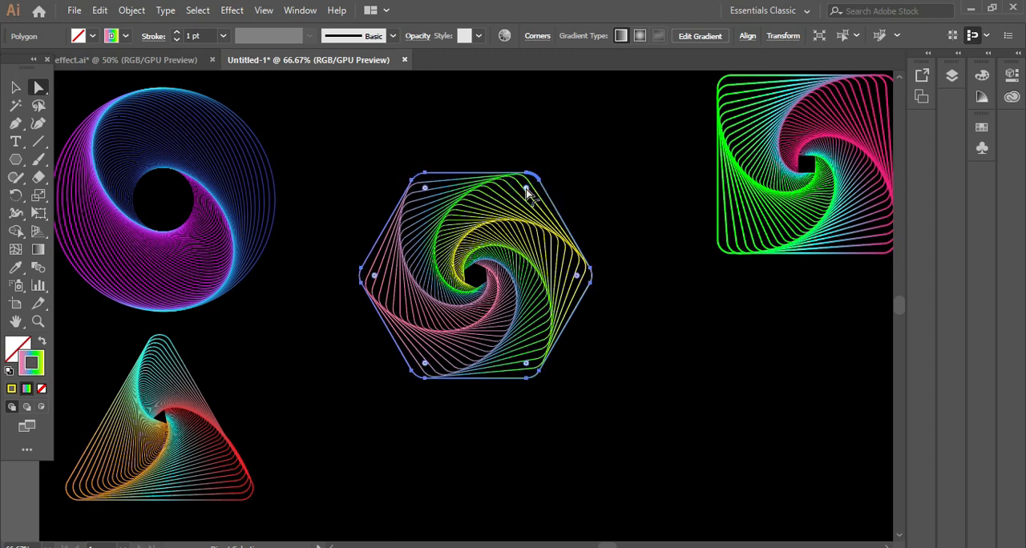
left_click(176, 32)
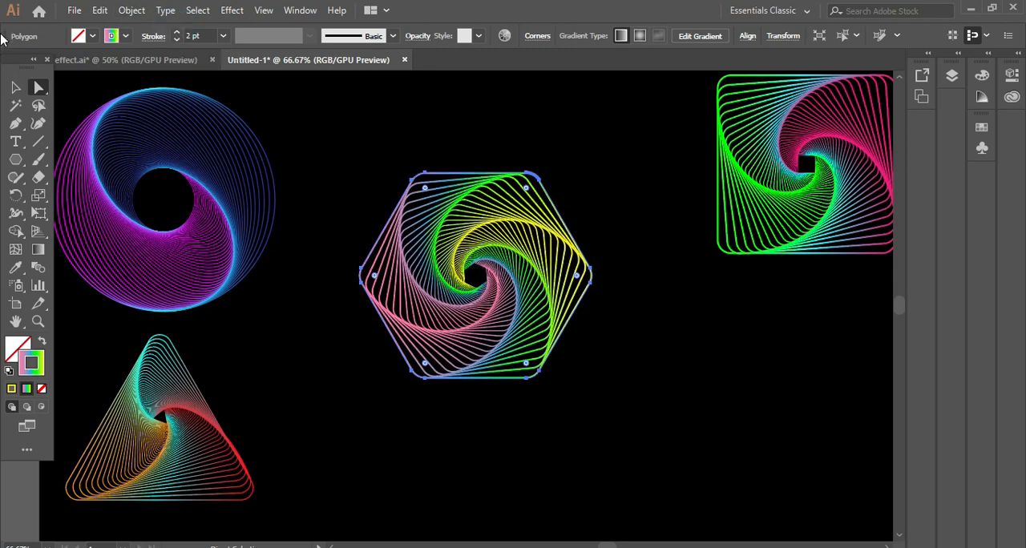
left_click(15, 89)
left_click(670, 478)
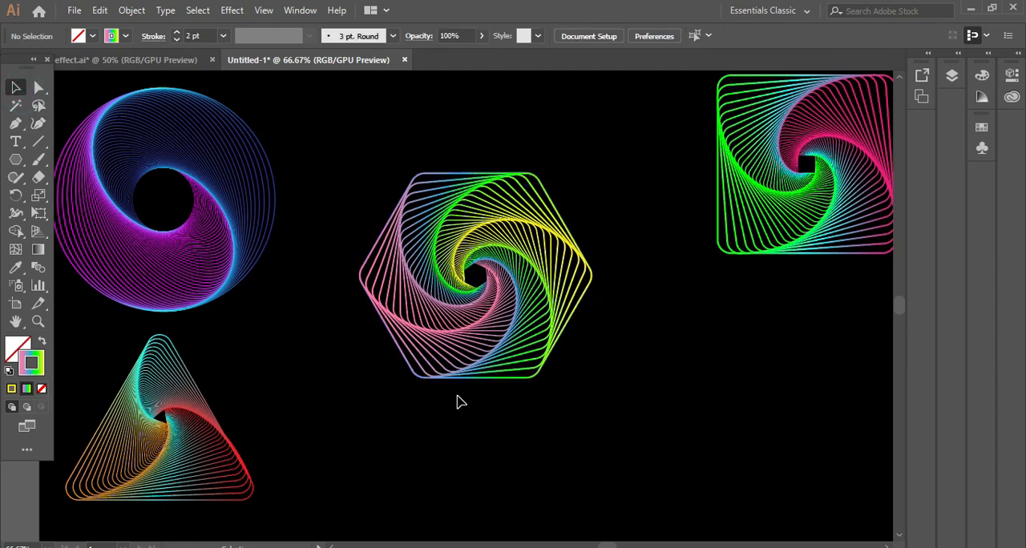
- Arrange the circle, hexagon, triangle and square in that order in one row across the artboard, and select the circle and hexagon together
scroll(461, 402, "down", 1)
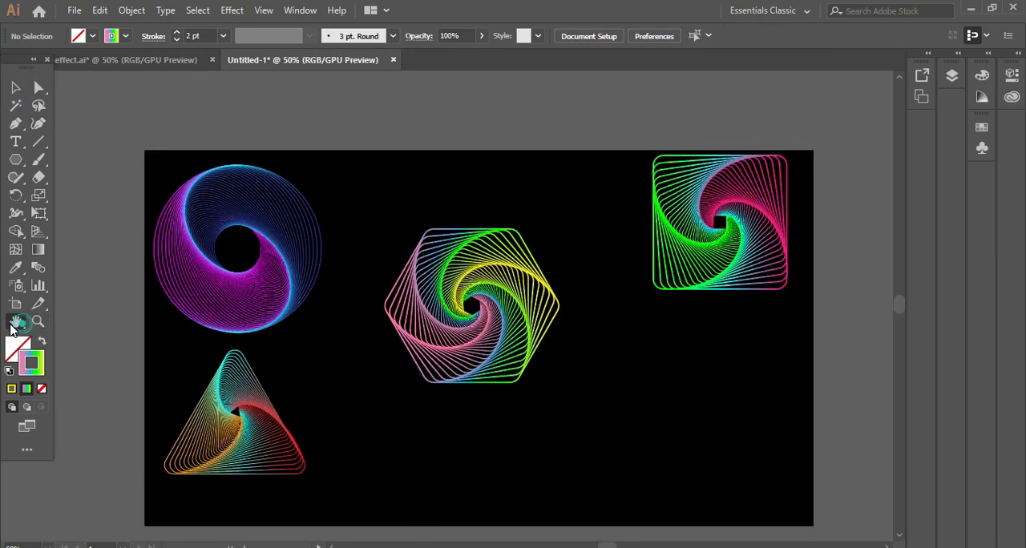
double_click(15, 322)
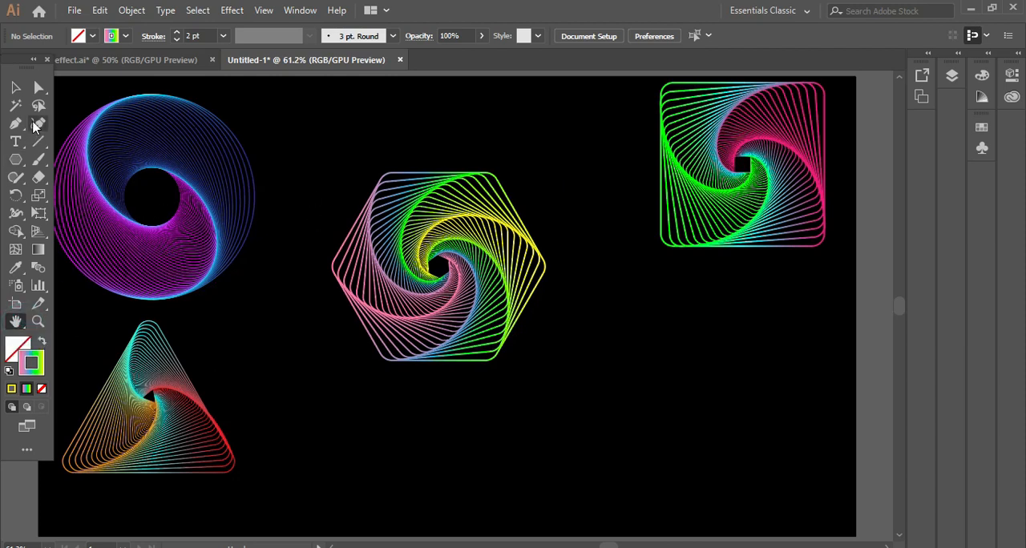
left_click(15, 89)
left_click_drag(224, 258, 228, 310)
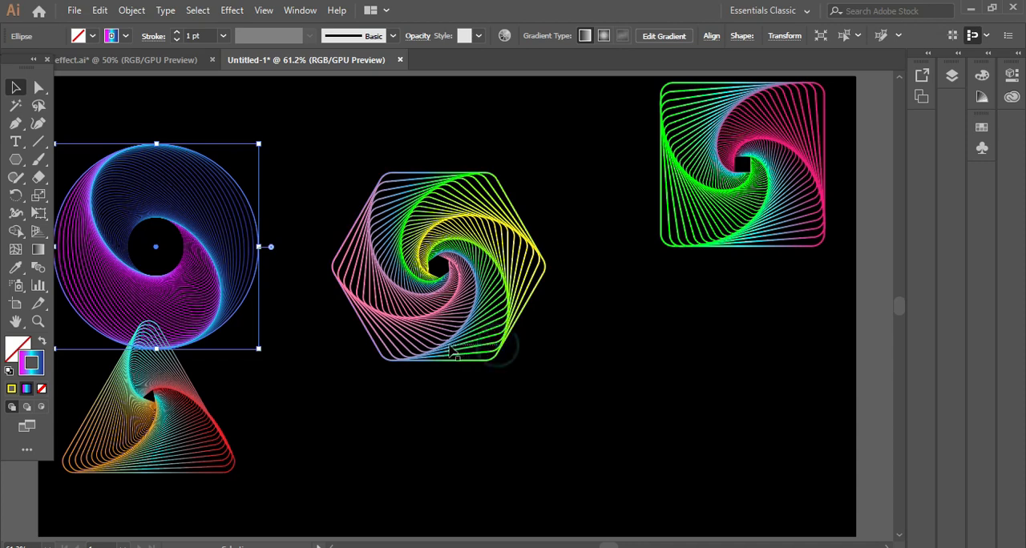
left_click_drag(497, 352, 444, 340)
left_click_drag(754, 239, 775, 341)
left_click_drag(216, 457, 629, 335)
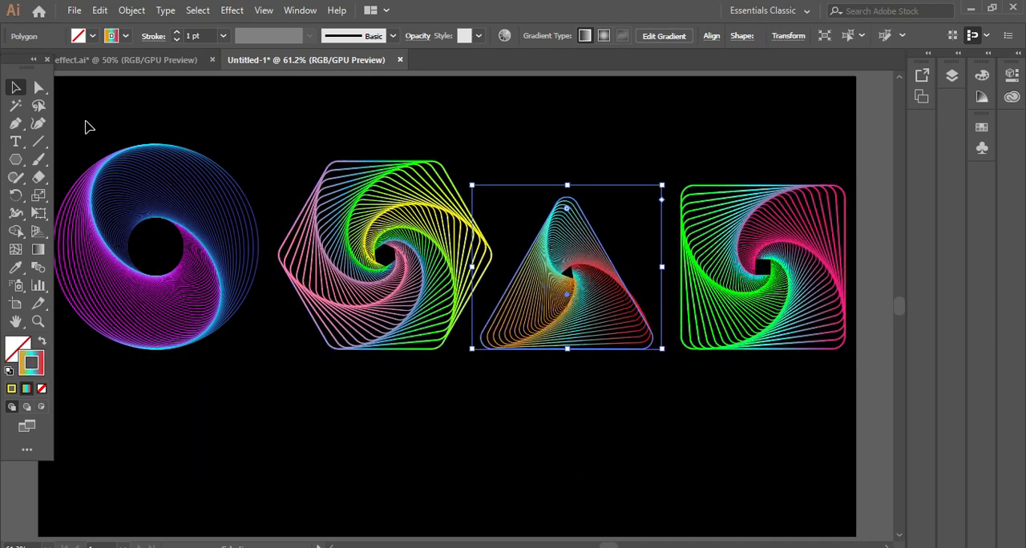
left_click_drag(80, 116, 412, 355)
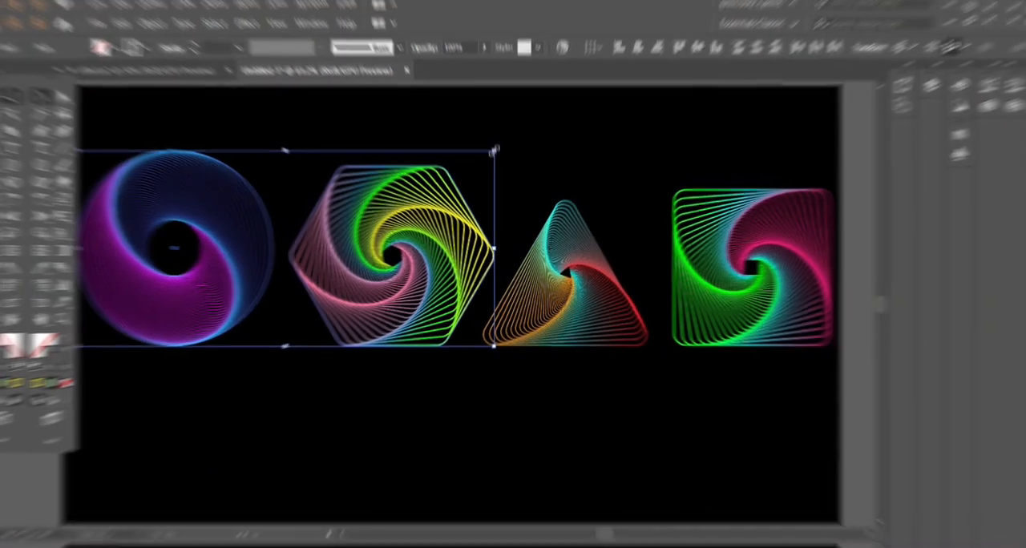